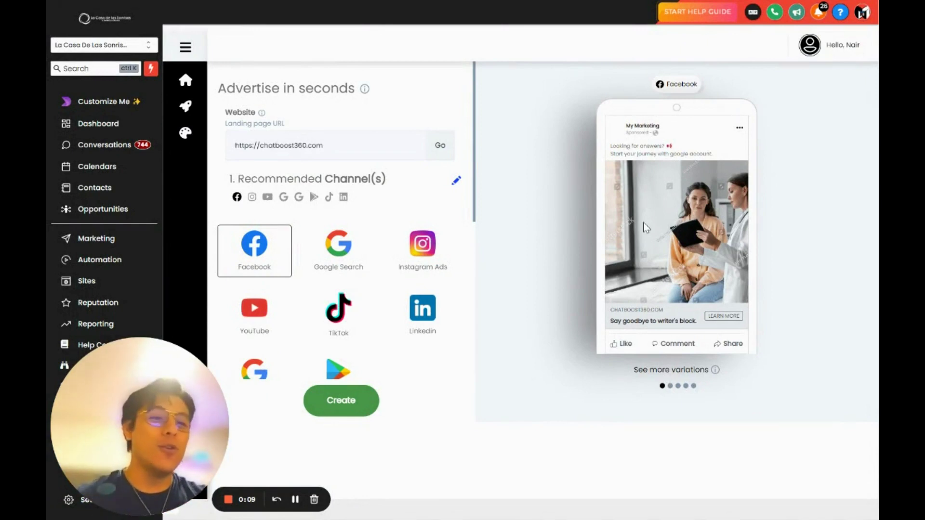
Move the webcam bubble aside and bring up the UpHex homepage
{"action": "scroll", "coordinate": [379, 336], "scroll_direction": "down", "scroll_amount": 3}
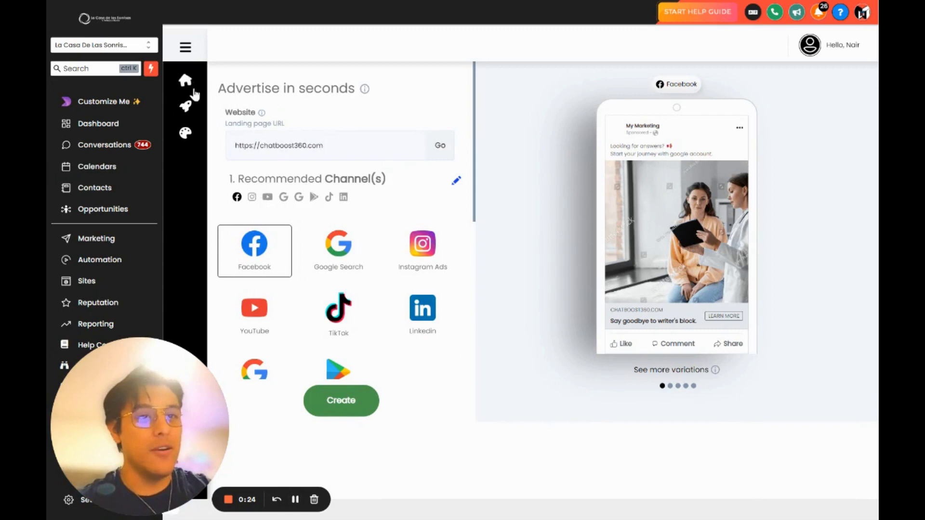
{"action": "mouse_move", "coordinate": [149, 385]}
{"action": "left_mouse_down"}
{"action": "mouse_move", "coordinate": [247, 281]}
{"action": "mouse_move", "coordinate": [127, 443]}
{"action": "left_mouse_up"}
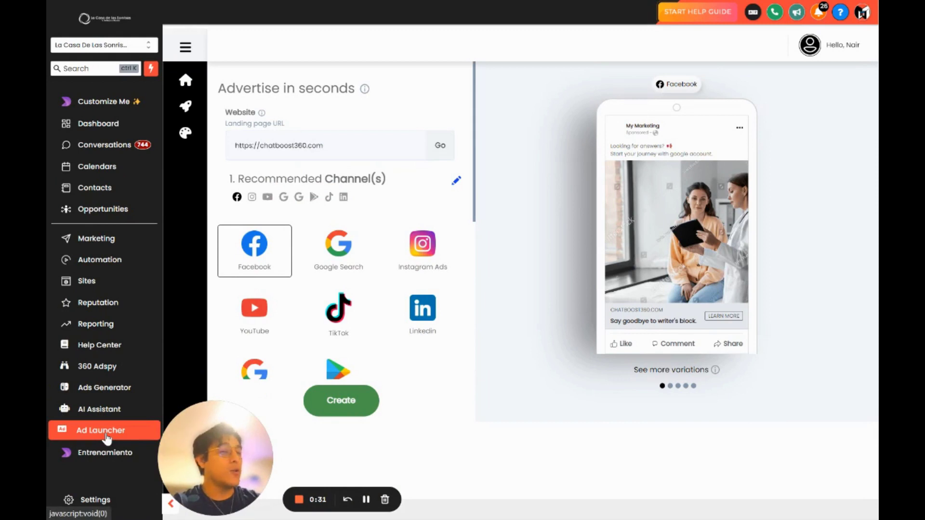
{"action": "left_click_drag", "start_coordinate": [203, 436], "coordinate": [105, 436]}
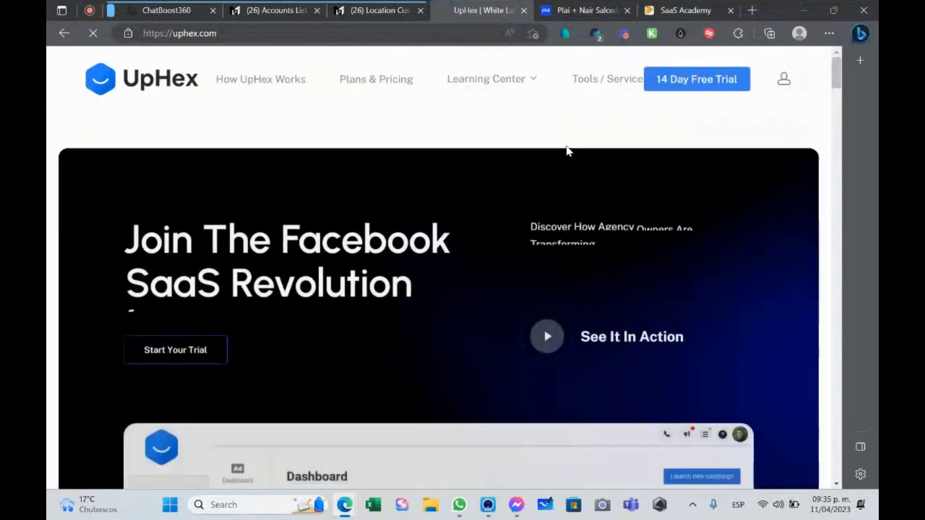
Scroll the UpHex homepage down to its dashboard preview
{"action": "scroll", "coordinate": [562, 159], "scroll_direction": "down", "scroll_amount": 1}
{"action": "scroll", "coordinate": [487, 214], "scroll_direction": "down", "scroll_amount": 1}
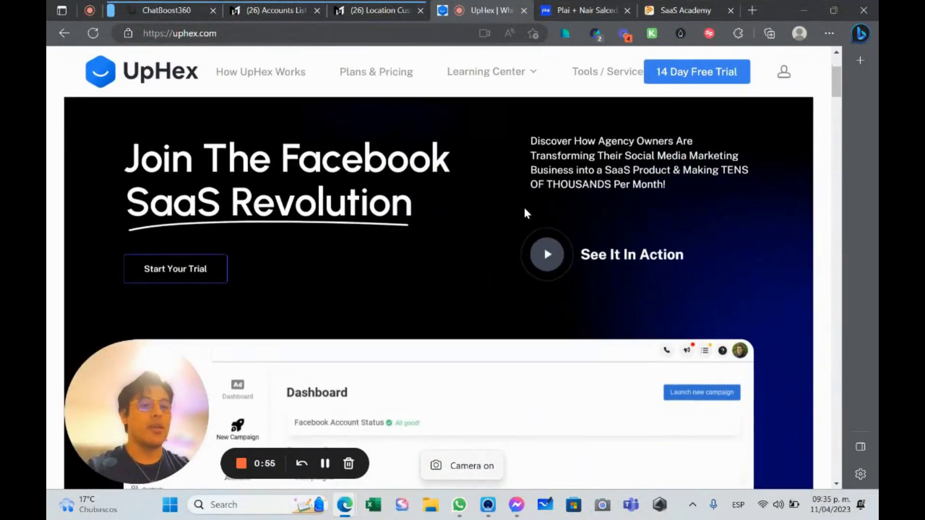
{"action": "scroll", "coordinate": [501, 185], "scroll_direction": "down", "scroll_amount": 3}
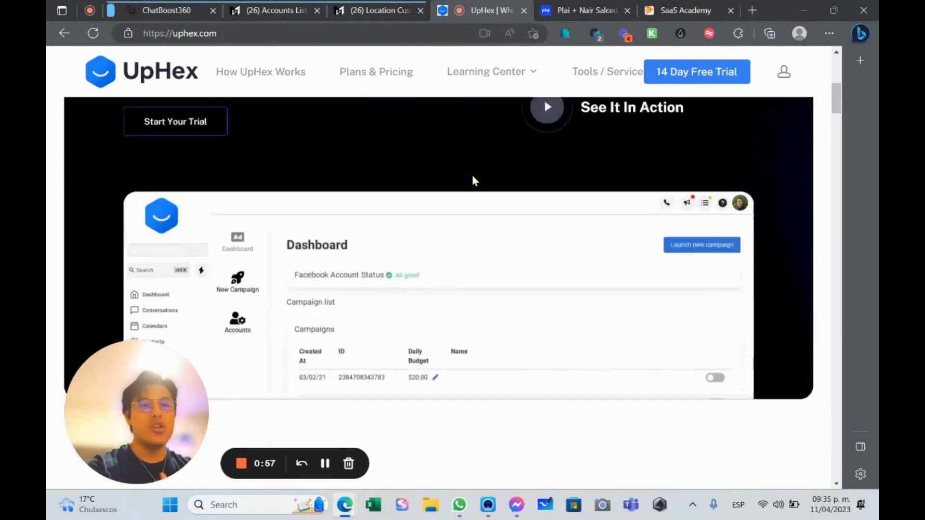
{"action": "scroll", "coordinate": [544, 188], "scroll_direction": "down", "scroll_amount": 2}
{"action": "scroll", "coordinate": [670, 203], "scroll_direction": "down", "scroll_amount": 1}
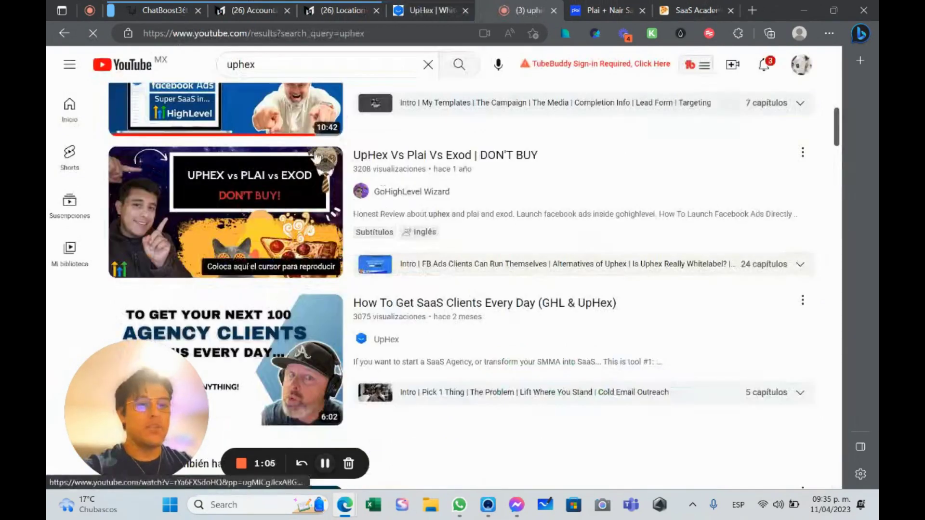
Open an uphex video result, go back, then switch to the ChatBoost Plai creative hub
{"action": "left_click", "coordinate": [299, 67]}
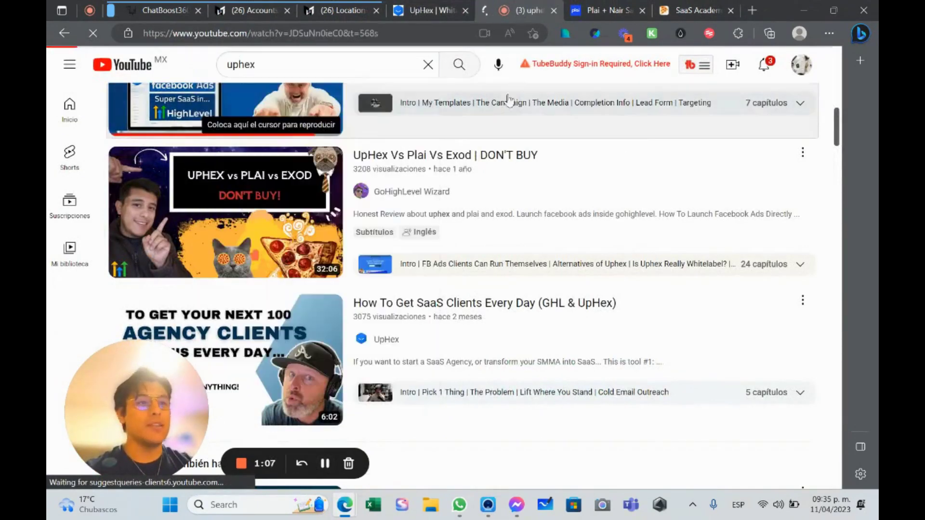
{"action": "key", "text": "alt+Left"}
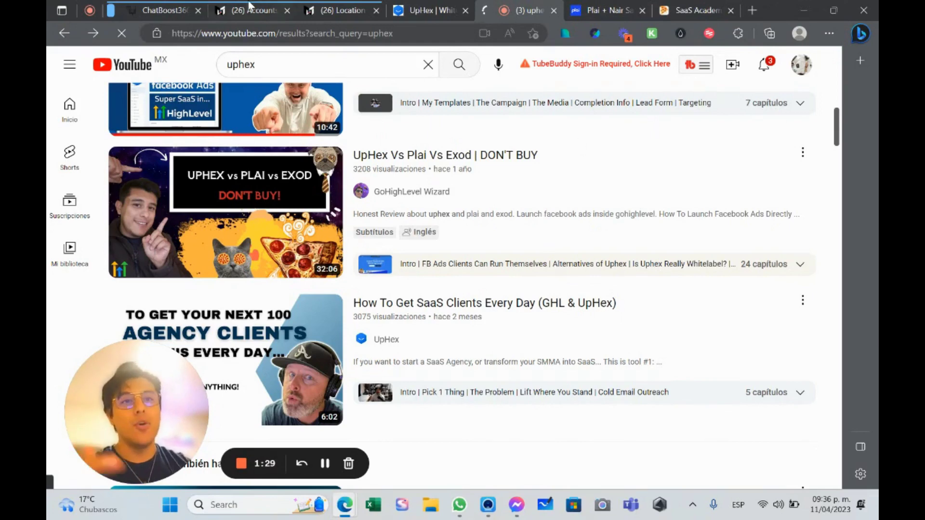
{"action": "left_click", "coordinate": [184, 5]}
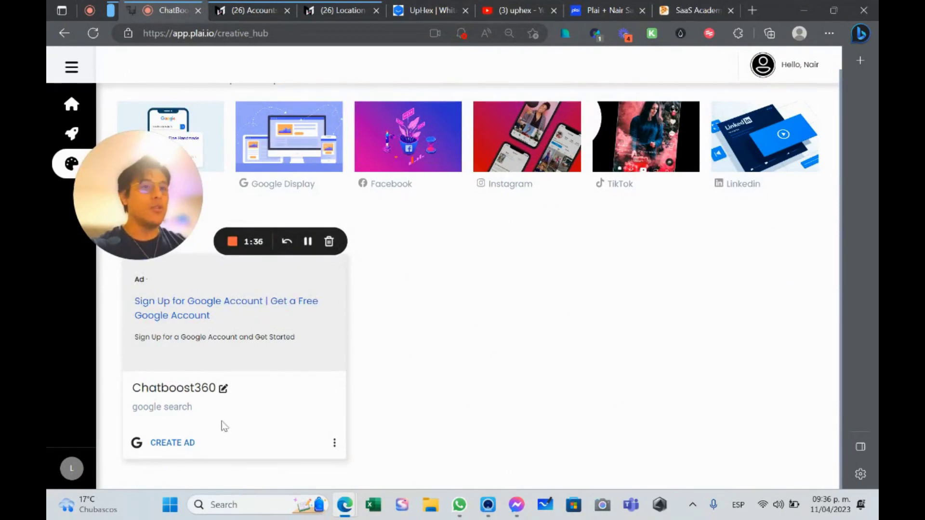
Start a chatboost360.com campaign from the Chatboost360 library ad, then view the sub-accounts tab
{"action": "left_click", "coordinate": [177, 450]}
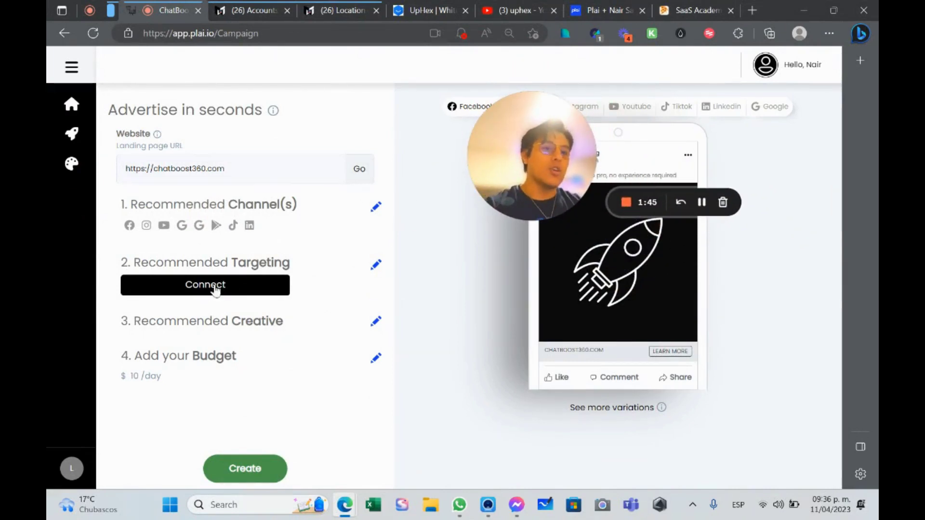
{"action": "left_click_drag", "start_coordinate": [525, 175], "coordinate": [122, 434]}
{"action": "left_click", "coordinate": [251, 10]}
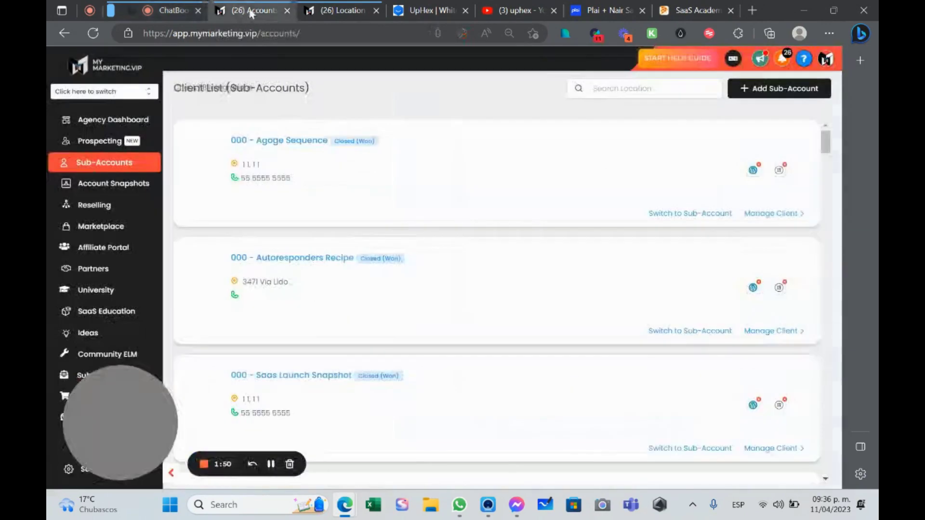
Scroll the UpHex website down to its pricing cards
{"action": "left_click", "coordinate": [434, 10]}
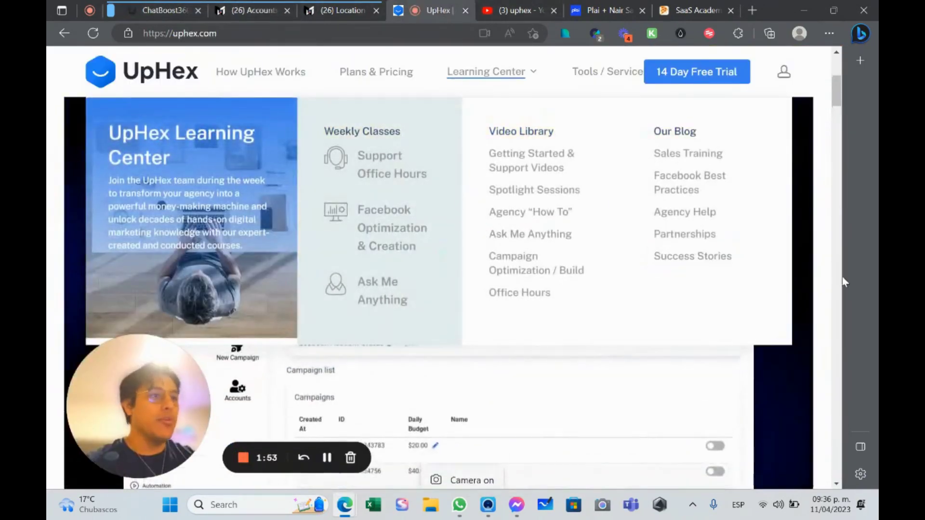
{"action": "scroll", "coordinate": [802, 236], "scroll_direction": "down", "scroll_amount": 5}
{"action": "scroll", "coordinate": [795, 233], "scroll_direction": "down", "scroll_amount": 5}
{"action": "scroll", "coordinate": [794, 233], "scroll_direction": "down", "scroll_amount": 5}
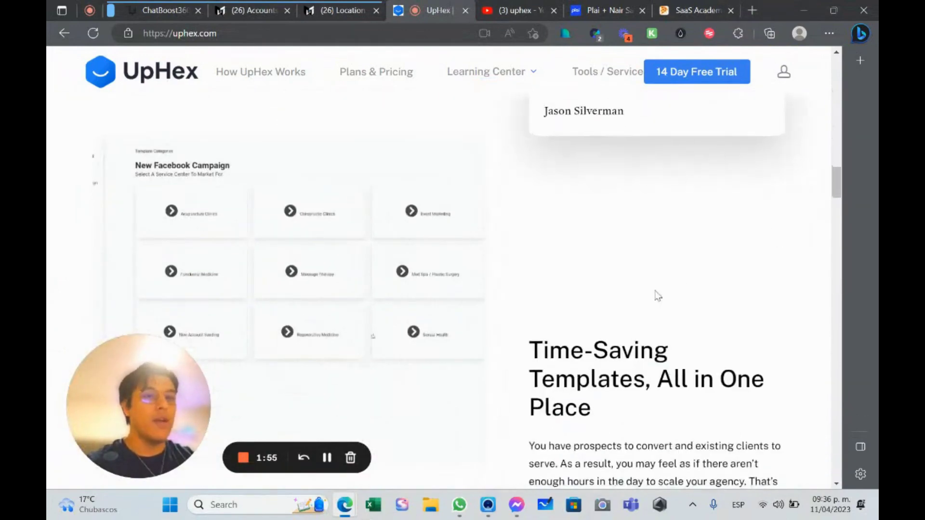
{"action": "scroll", "coordinate": [809, 227], "scroll_direction": "down", "scroll_amount": 5}
{"action": "scroll", "coordinate": [819, 223], "scroll_direction": "down", "scroll_amount": 5}
{"action": "left_click_drag", "start_coordinate": [837, 228], "coordinate": [835, 375]}
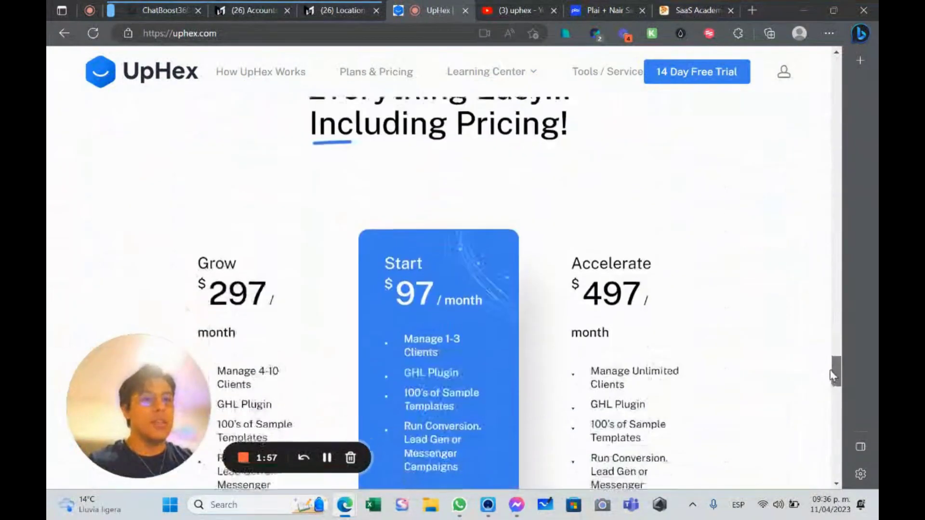
Compare the Start $97, Grow $297 and Accelerate $497 plans, highlighting the $497 price
{"action": "scroll", "coordinate": [434, 174], "scroll_direction": "down", "scroll_amount": 1}
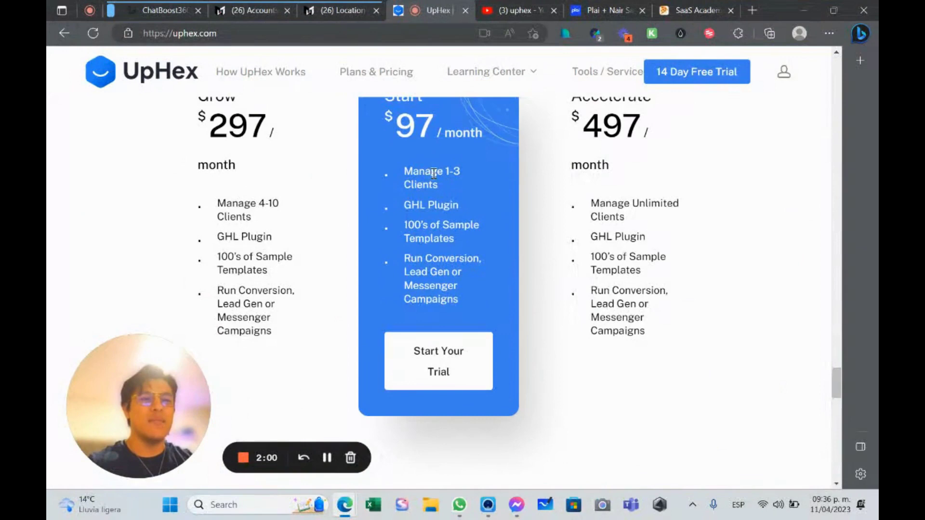
{"action": "scroll", "coordinate": [417, 166], "scroll_direction": "up", "scroll_amount": 1}
{"action": "scroll", "coordinate": [251, 145], "scroll_direction": "down", "scroll_amount": 1}
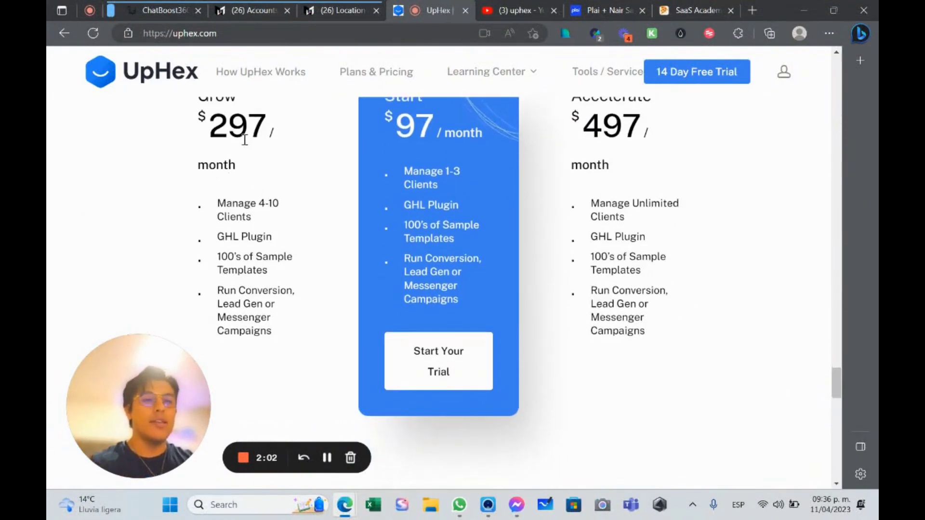
{"action": "scroll", "coordinate": [308, 203], "scroll_direction": "up", "scroll_amount": 1}
{"action": "double_click", "coordinate": [591, 190]}
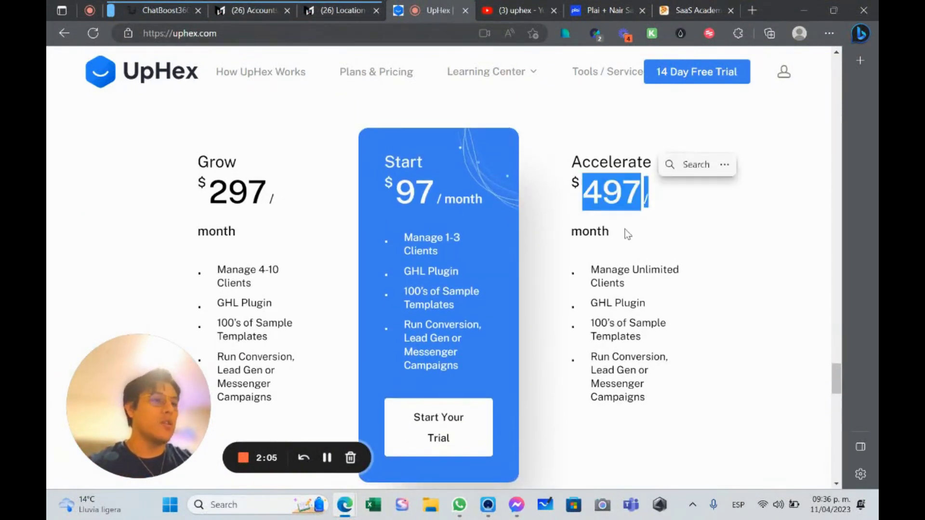
{"action": "left_click", "coordinate": [686, 262]}
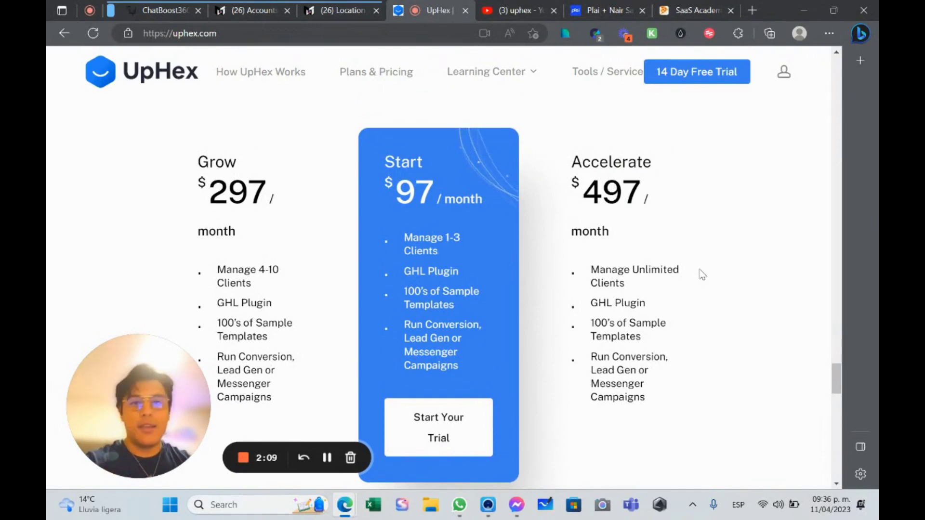
{"action": "left_click_drag", "start_coordinate": [602, 9], "coordinate": [527, 10]}
Review Plai's partner tiers: Pro $297, Super $497 and custom API
{"action": "left_click_drag", "start_coordinate": [837, 92], "coordinate": [841, 301]}
{"action": "scroll", "coordinate": [744, 283], "scroll_direction": "down", "scroll_amount": 5}
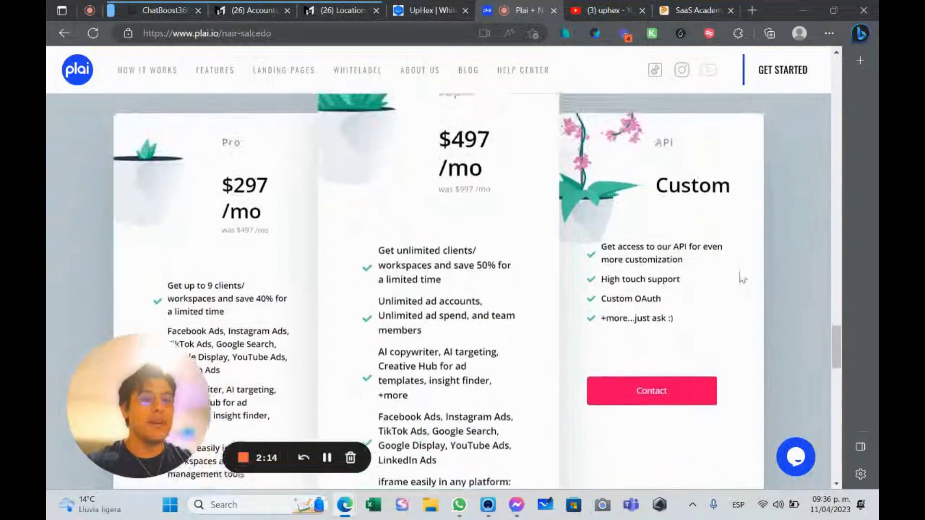
{"action": "scroll", "coordinate": [558, 241], "scroll_direction": "up", "scroll_amount": 1}
{"action": "scroll", "coordinate": [414, 224], "scroll_direction": "down", "scroll_amount": 1}
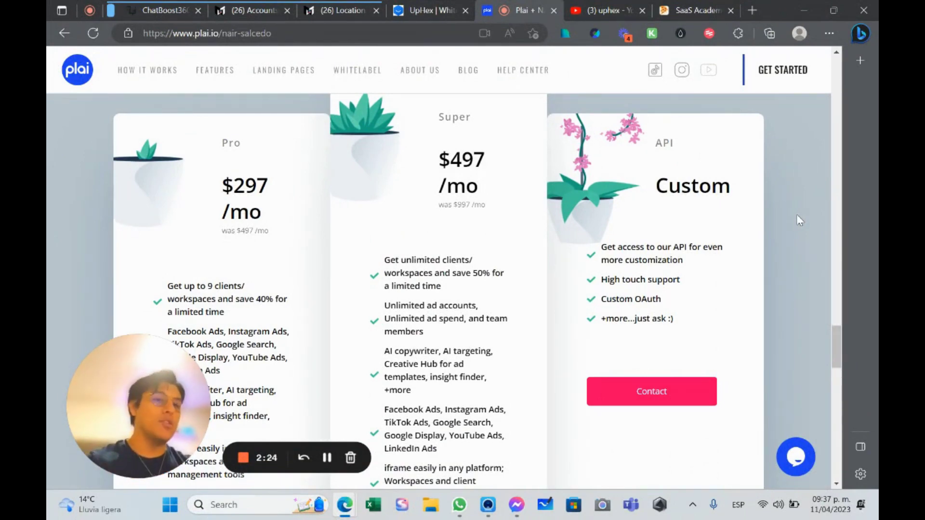
{"action": "scroll", "coordinate": [275, 221], "scroll_direction": "down", "scroll_amount": 1}
{"action": "scroll", "coordinate": [255, 192], "scroll_direction": "up", "scroll_amount": 1}
{"action": "left_click", "coordinate": [269, 205]}
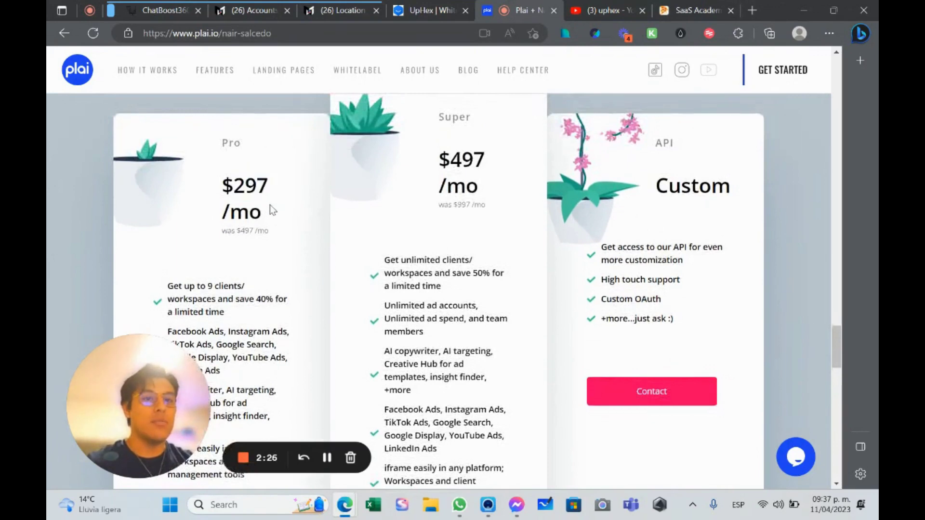
{"action": "scroll", "coordinate": [429, 169], "scroll_direction": "down", "scroll_amount": 1}
{"action": "scroll", "coordinate": [449, 171], "scroll_direction": "up", "scroll_amount": 1}
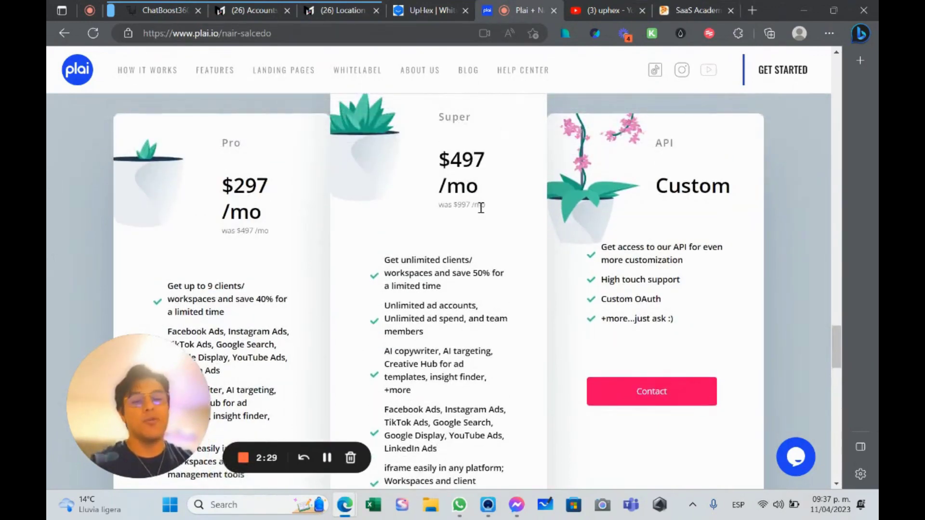
{"action": "left_click_drag", "start_coordinate": [402, 260], "coordinate": [473, 260]}
{"action": "scroll", "coordinate": [496, 260], "scroll_direction": "up", "scroll_amount": 2}
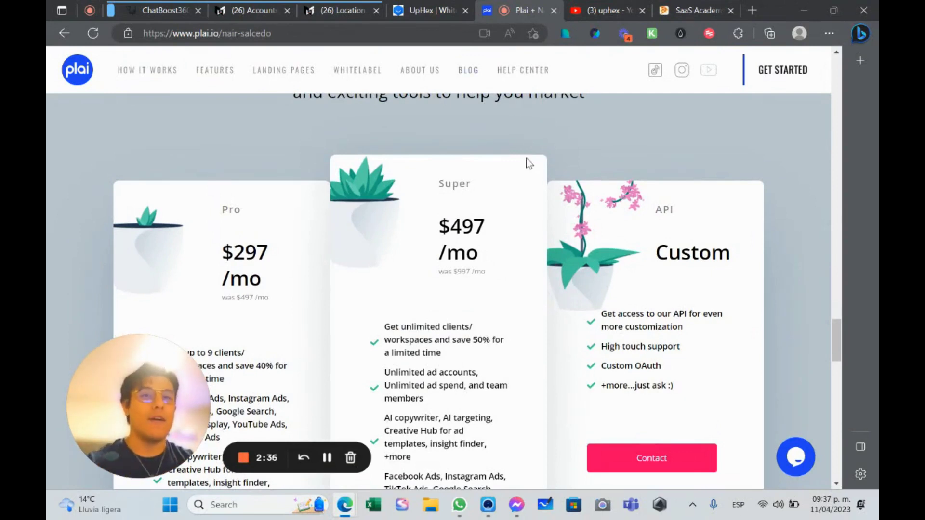
{"action": "scroll", "coordinate": [523, 185], "scroll_direction": "down", "scroll_amount": 2}
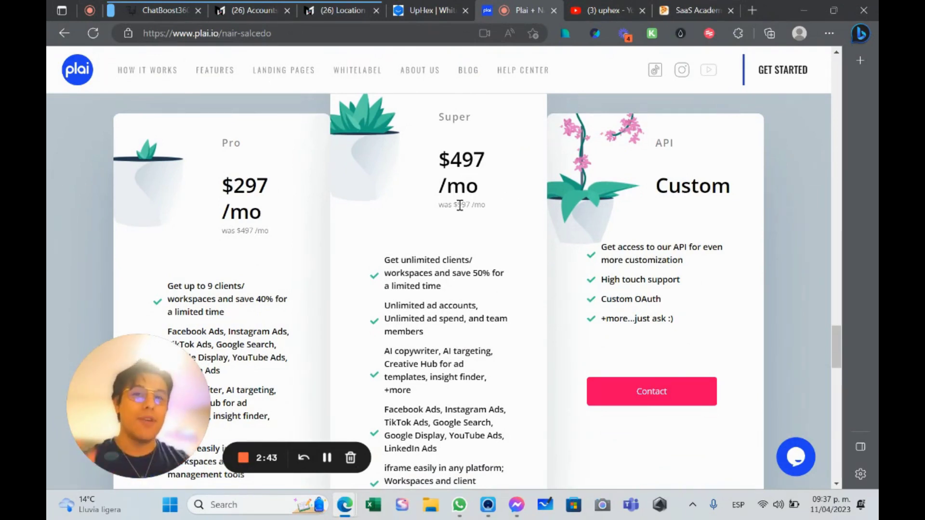
Start a Plai free trial, then return and highlight the referral part of the URL
{"action": "left_click", "coordinate": [175, 6]}
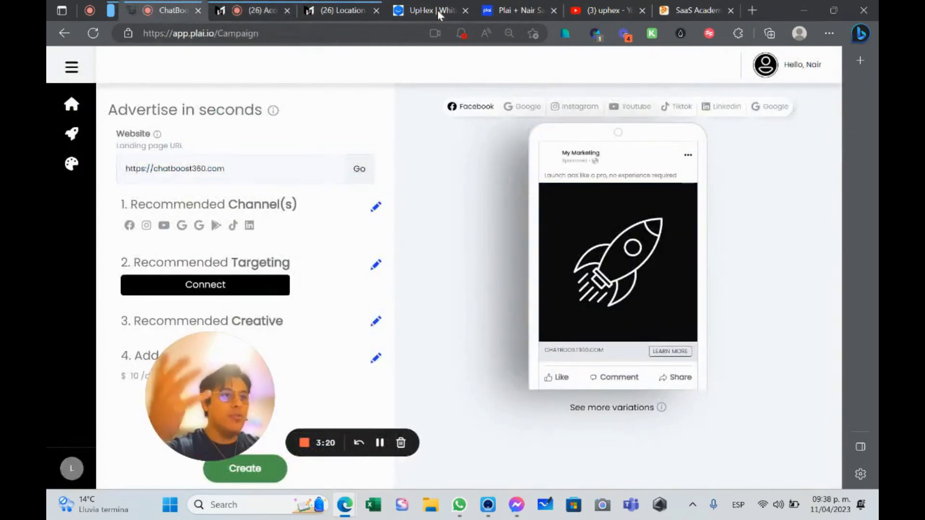
{"action": "left_click", "coordinate": [518, 10]}
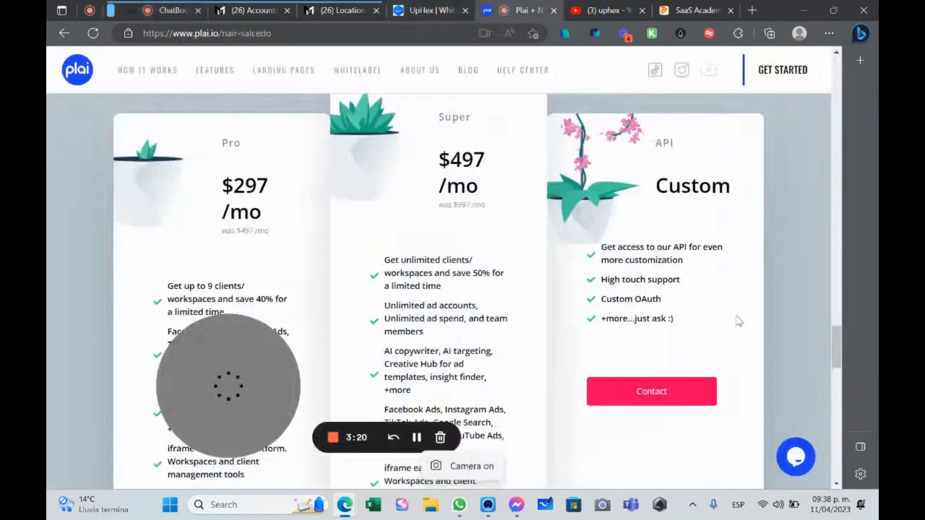
{"action": "scroll", "coordinate": [452, 264], "scroll_direction": "up", "scroll_amount": 4}
{"action": "scroll", "coordinate": [453, 264], "scroll_direction": "down", "scroll_amount": 4}
{"action": "scroll", "coordinate": [451, 337], "scroll_direction": "down", "scroll_amount": 1}
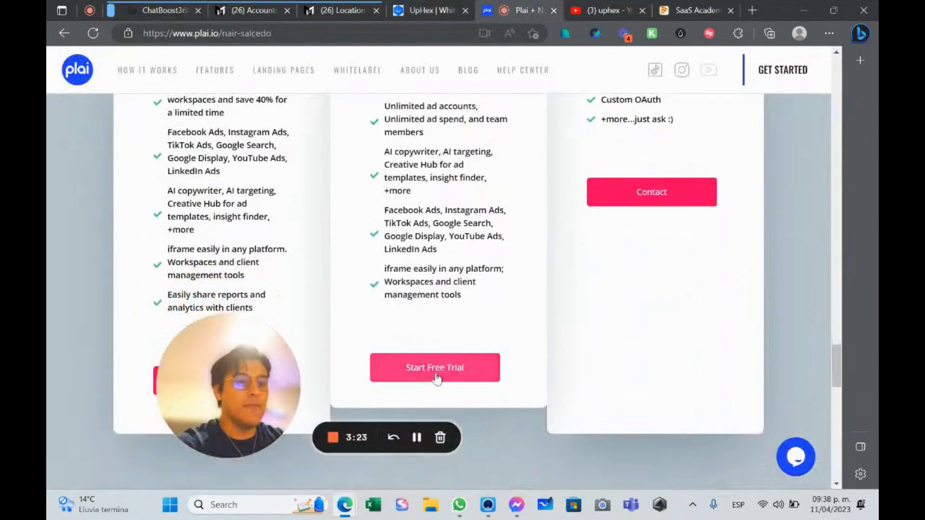
{"action": "left_click", "coordinate": [449, 375]}
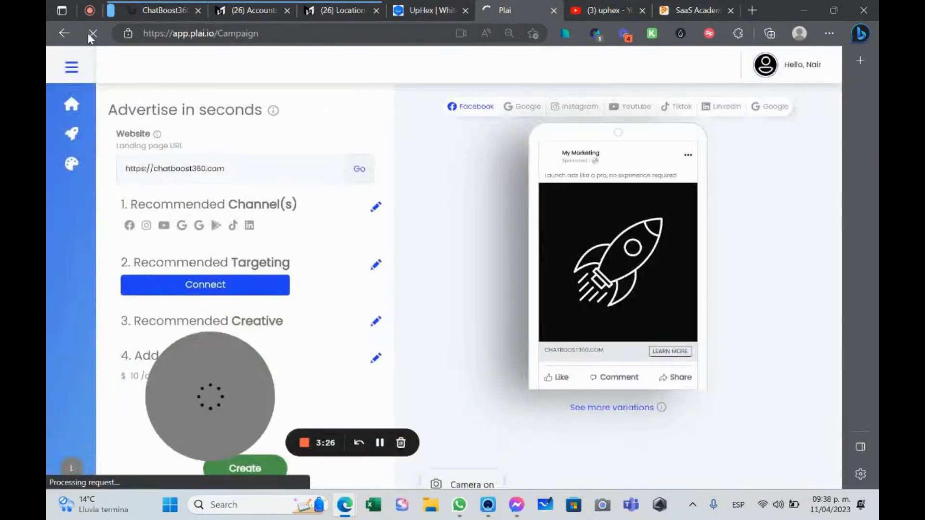
{"action": "key", "text": "alt+Left"}
{"action": "left_click", "coordinate": [203, 41]}
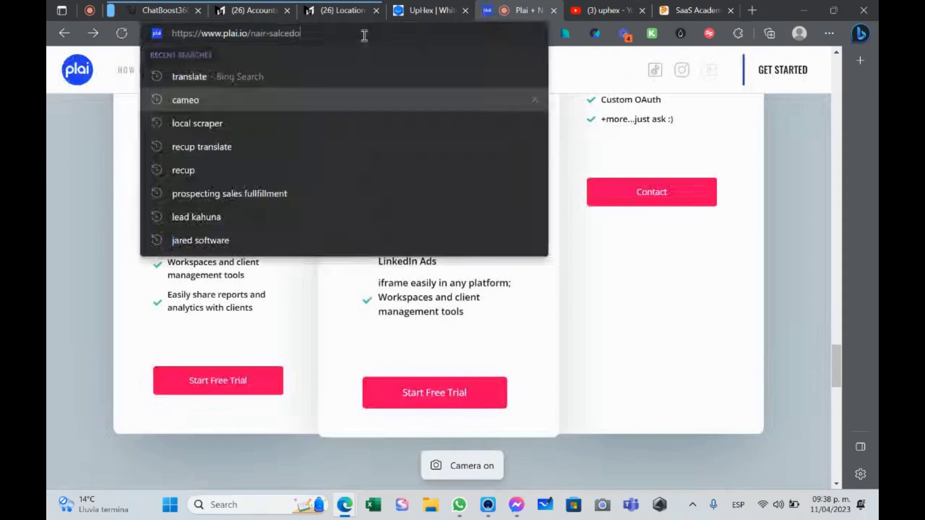
{"action": "left_click_drag", "start_coordinate": [366, 33], "coordinate": [225, 38]}
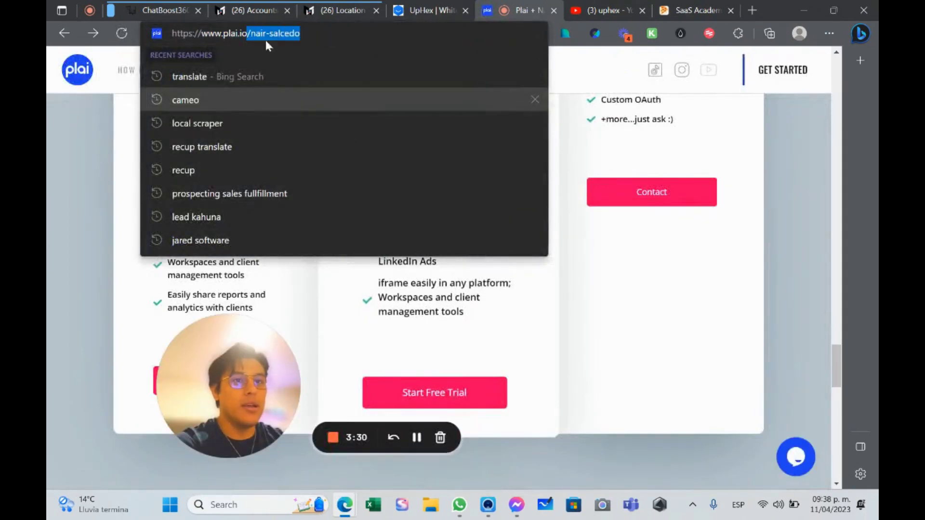
Start the free trial via the referral link and reach the White labeling settings
{"action": "left_click", "coordinate": [466, 374]}
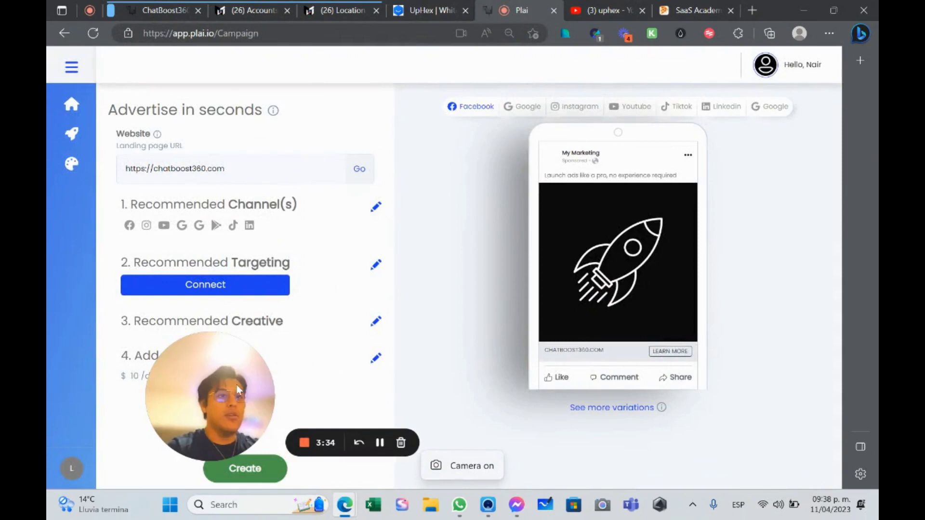
{"action": "mouse_move", "coordinate": [253, 380]}
{"action": "left_mouse_down"}
{"action": "mouse_move", "coordinate": [480, 194]}
{"action": "mouse_move", "coordinate": [453, 137]}
{"action": "left_mouse_up"}
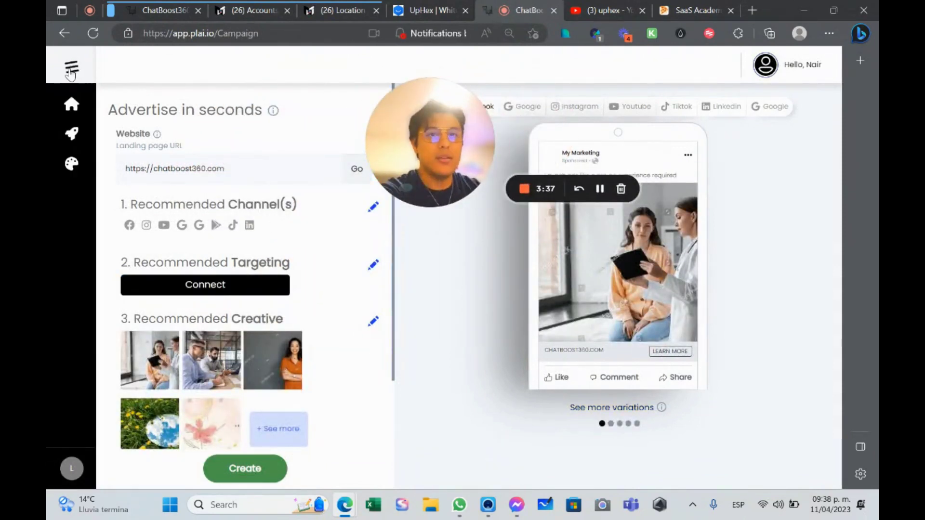
{"action": "left_click", "coordinate": [76, 472]}
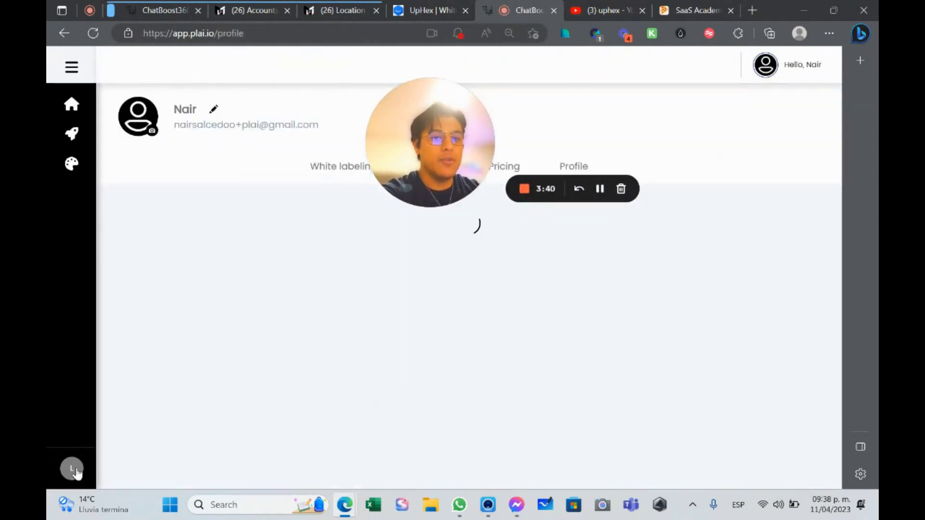
{"action": "mouse_move", "coordinate": [431, 142]}
{"action": "left_mouse_down"}
{"action": "mouse_move", "coordinate": [161, 268]}
{"action": "mouse_move", "coordinate": [185, 347]}
{"action": "left_mouse_up"}
{"action": "left_click", "coordinate": [340, 167]}
{"action": "scroll", "coordinate": [504, 188], "scroll_direction": "down", "scroll_amount": 2}
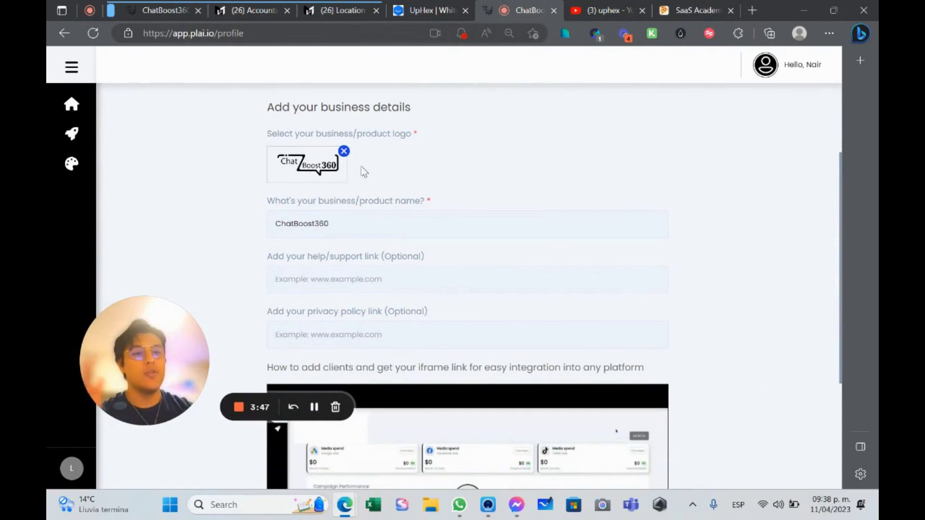
Replace the business logo with a new image from Downloads
{"action": "left_click", "coordinate": [344, 151]}
{"action": "left_click", "coordinate": [341, 179]}
{"action": "left_click", "coordinate": [200, 128]}
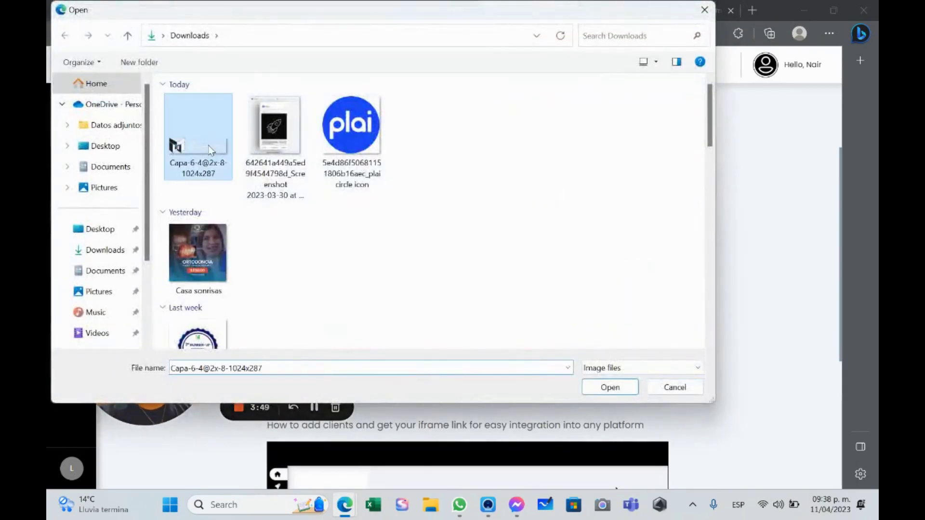
{"action": "left_click", "coordinate": [609, 386]}
Change the white-label business name to My Marketing.vip
{"action": "scroll", "coordinate": [458, 230], "scroll_direction": "down", "scroll_amount": 1}
{"action": "scroll", "coordinate": [470, 224], "scroll_direction": "down", "scroll_amount": 3}
{"action": "scroll", "coordinate": [407, 221], "scroll_direction": "up", "scroll_amount": 5}
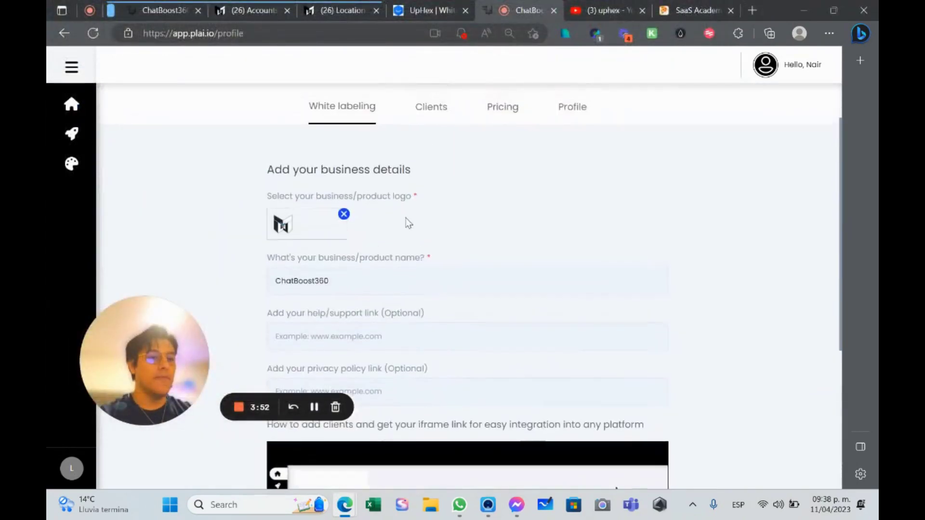
{"action": "scroll", "coordinate": [327, 174], "scroll_direction": "down", "scroll_amount": 2}
{"action": "double_click", "coordinate": [327, 171]}
{"action": "type", "text": "My M"}
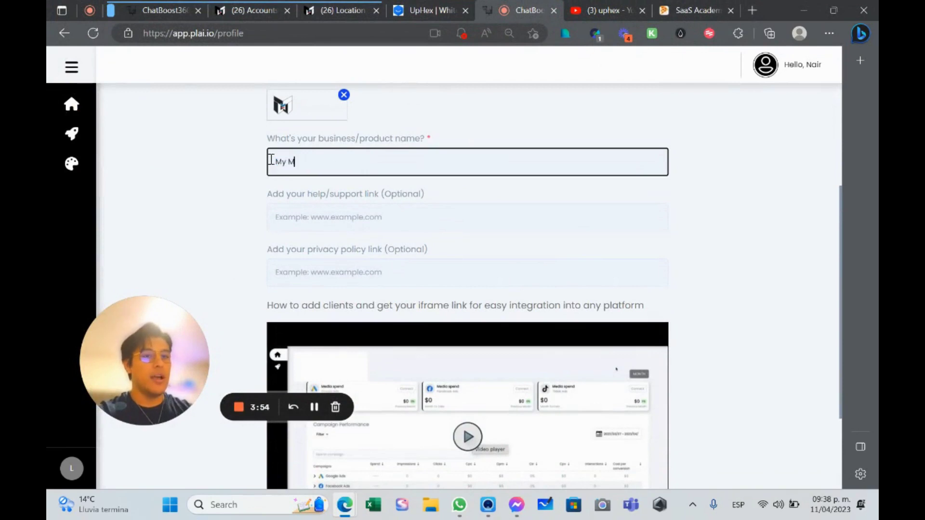
{"action": "type", "text": "arketing.vip"}
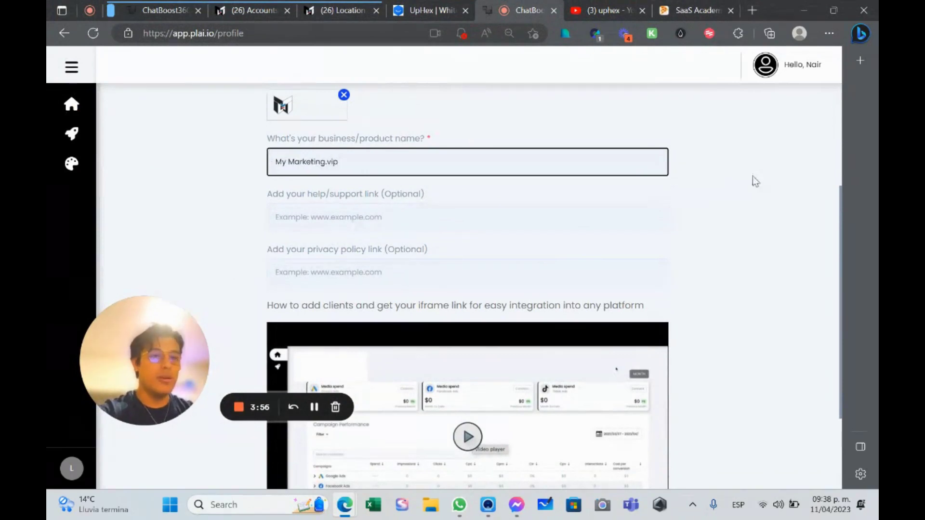
{"action": "scroll", "coordinate": [757, 173], "scroll_direction": "down", "scroll_amount": 3}
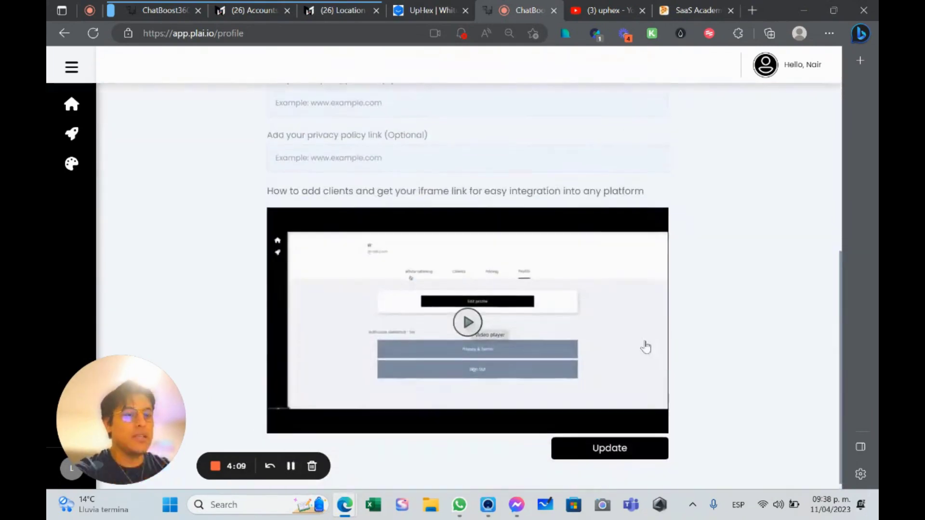
Save the My Marketing.vip details and copy La Casa De Las Sonrisas's iframe link
{"action": "left_click", "coordinate": [617, 444]}
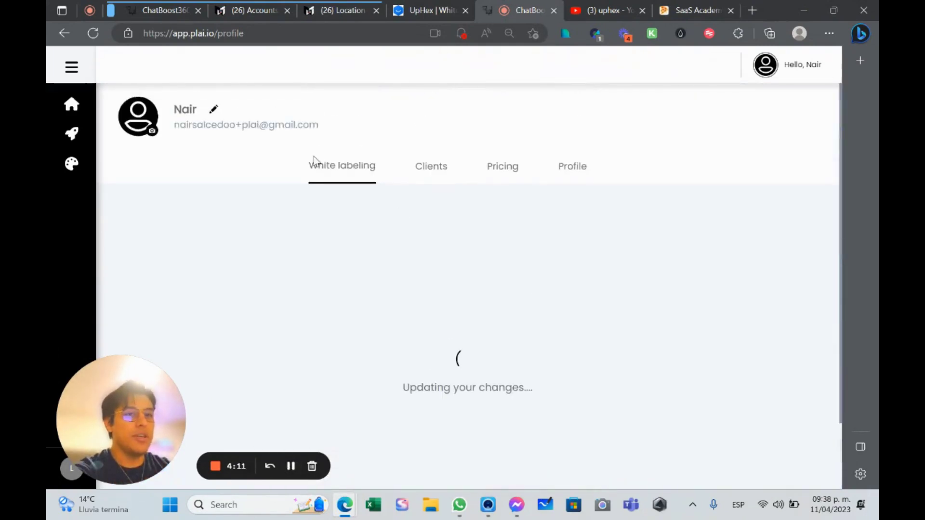
{"action": "left_click", "coordinate": [435, 166]}
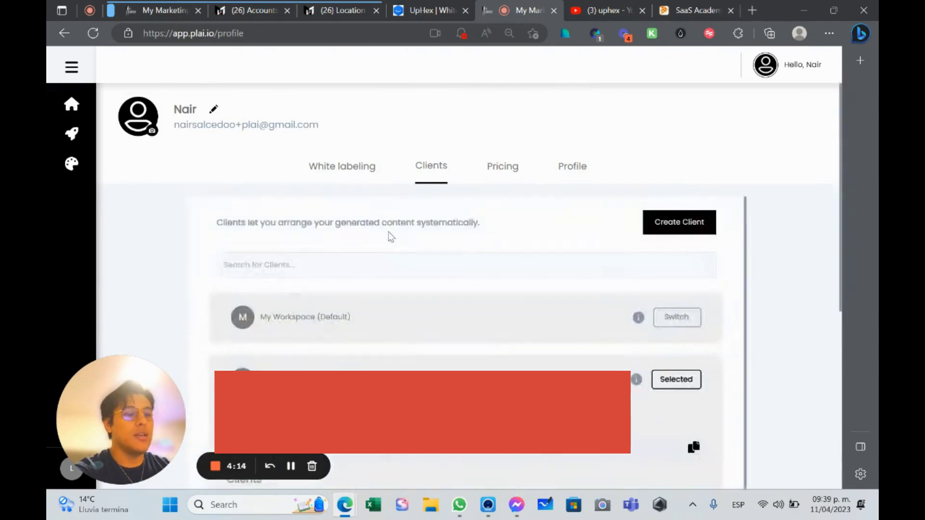
{"action": "scroll", "coordinate": [437, 282], "scroll_direction": "down", "scroll_amount": 1}
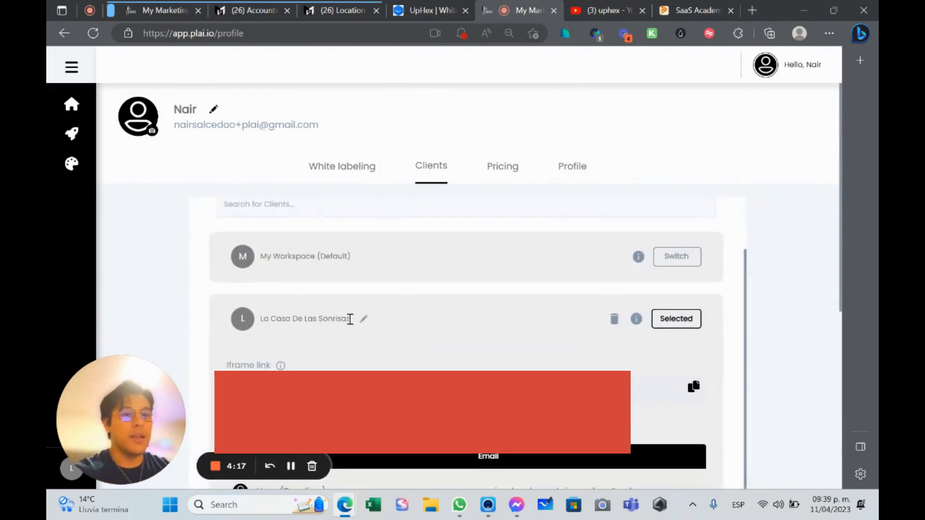
{"action": "triple_click", "coordinate": [350, 319]}
{"action": "left_click", "coordinate": [374, 316]}
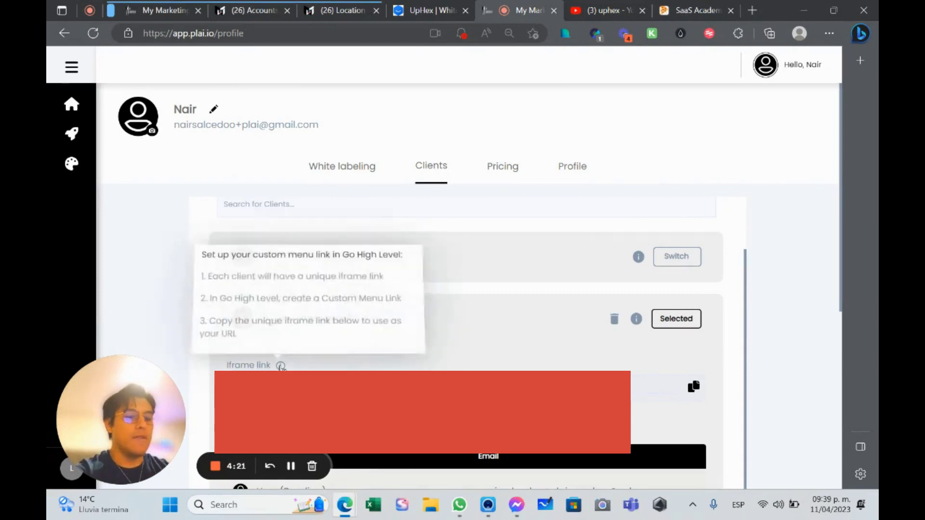
{"action": "mouse_move", "coordinate": [281, 366]}
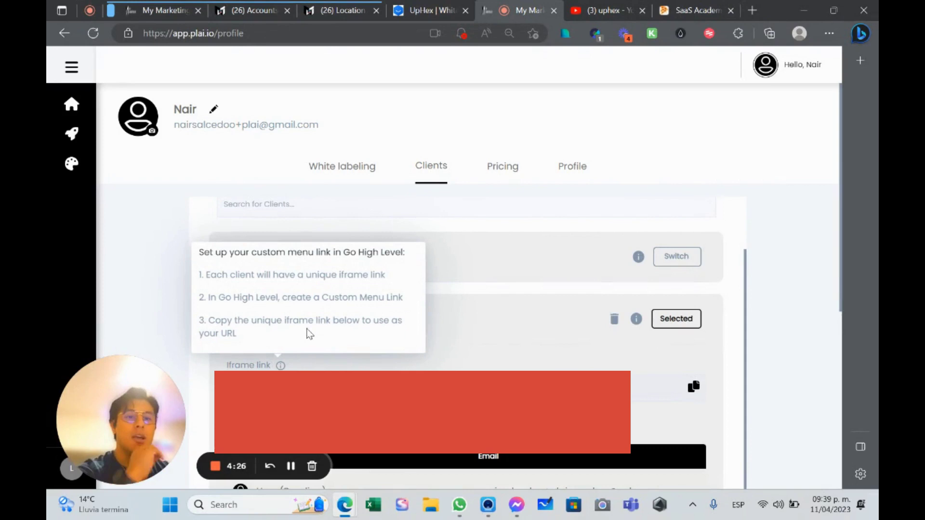
{"action": "left_click", "coordinate": [693, 387]}
Go to GoHighLevel agency Settings and start a new Custom Menu Link
{"action": "left_click", "coordinate": [146, 6]}
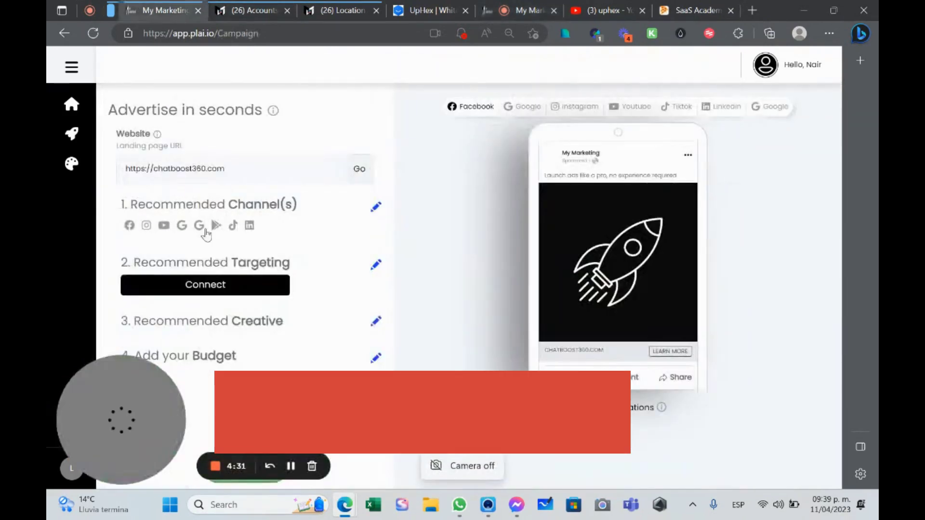
{"action": "left_click", "coordinate": [244, 8]}
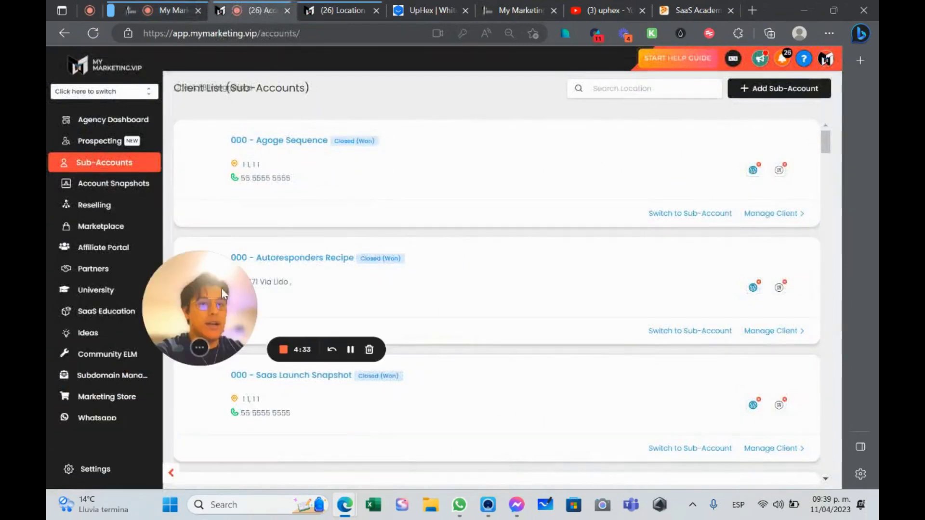
{"action": "left_click", "coordinate": [89, 468]}
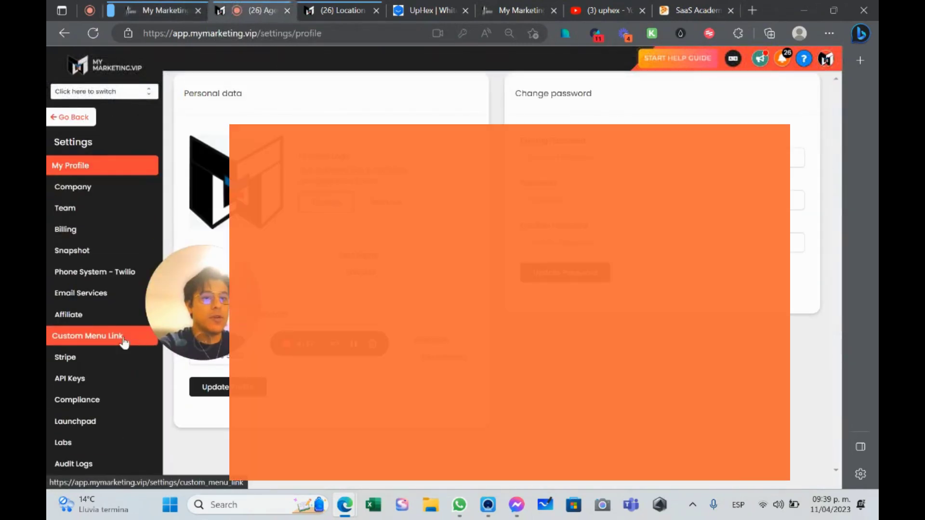
{"action": "left_click", "coordinate": [125, 340]}
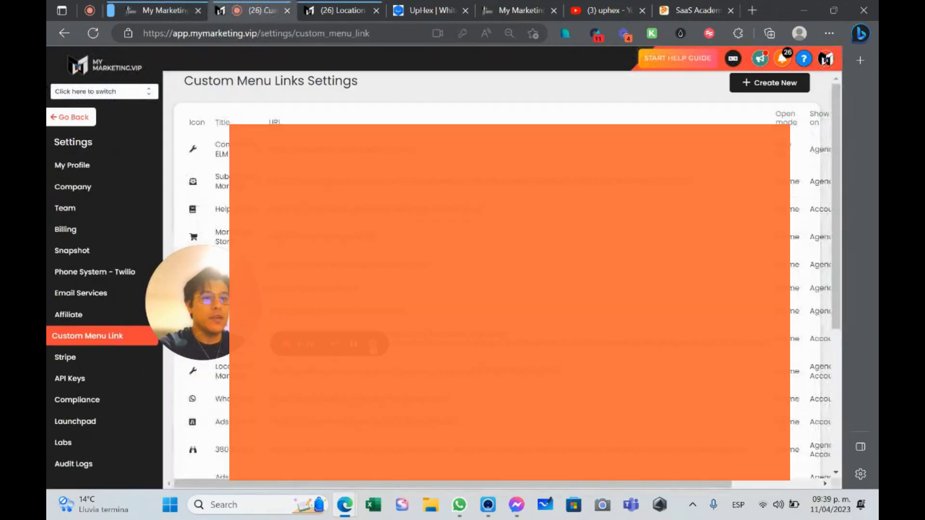
{"action": "left_click", "coordinate": [779, 82]}
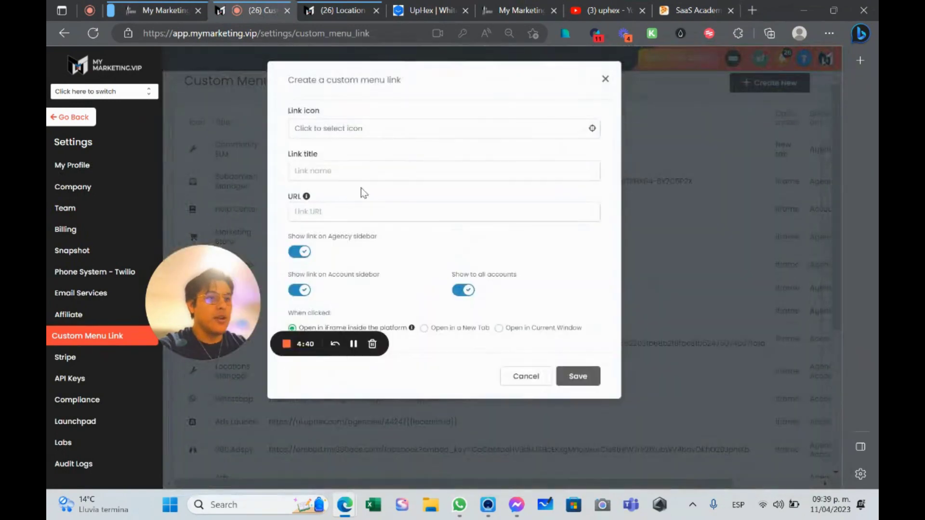
Give the link an ad icon, title 'Ad Launcher' and the Plai iframe URL
{"action": "left_click", "coordinate": [425, 129]}
{"action": "type", "text": "ad"}
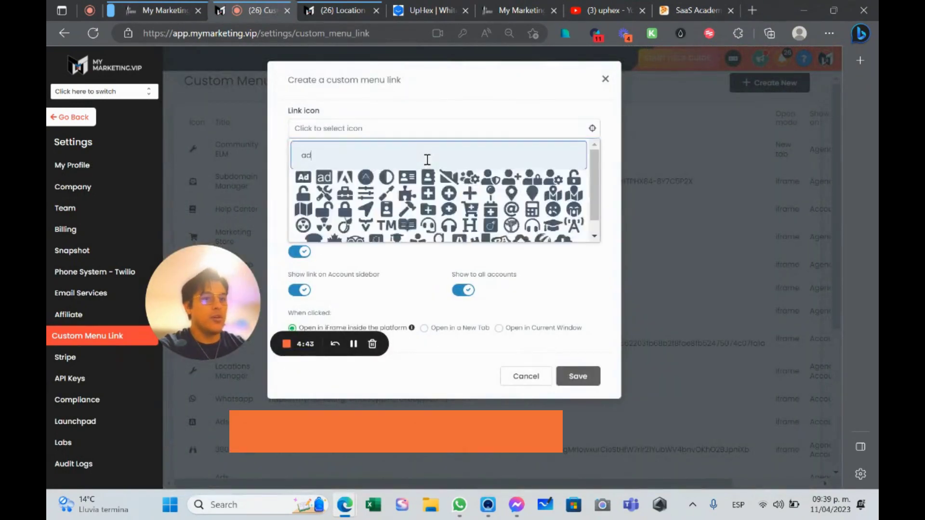
{"action": "left_click", "coordinate": [309, 184]}
{"action": "left_click", "coordinate": [348, 166]}
{"action": "type", "text": "Ad Launcher"}
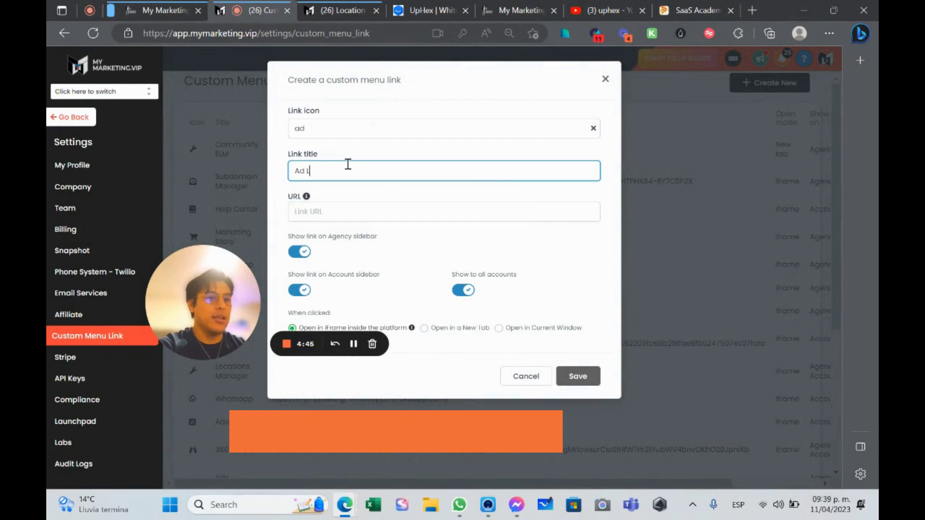
{"action": "left_click", "coordinate": [323, 212]}
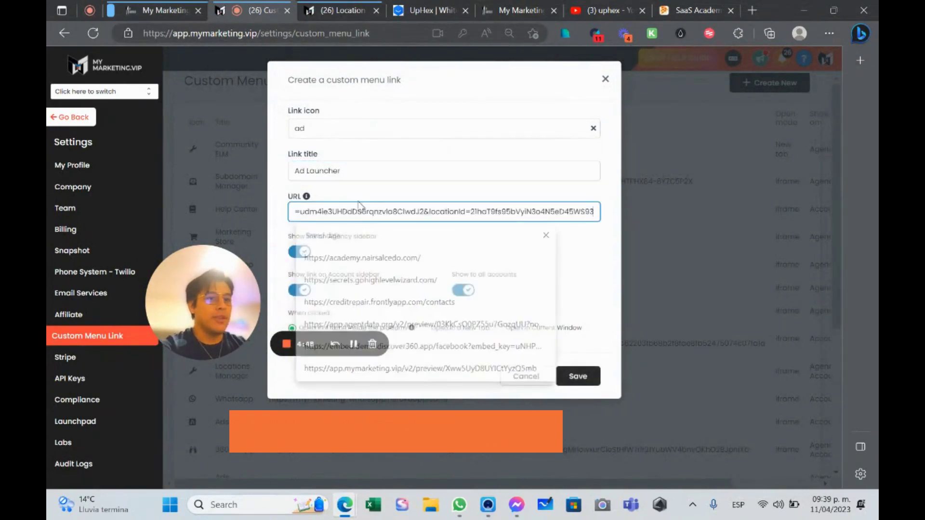
{"action": "left_click", "coordinate": [413, 322]}
Restrict the link to La Casa De Las Sonrisas only and save it
{"action": "left_click", "coordinate": [464, 289]}
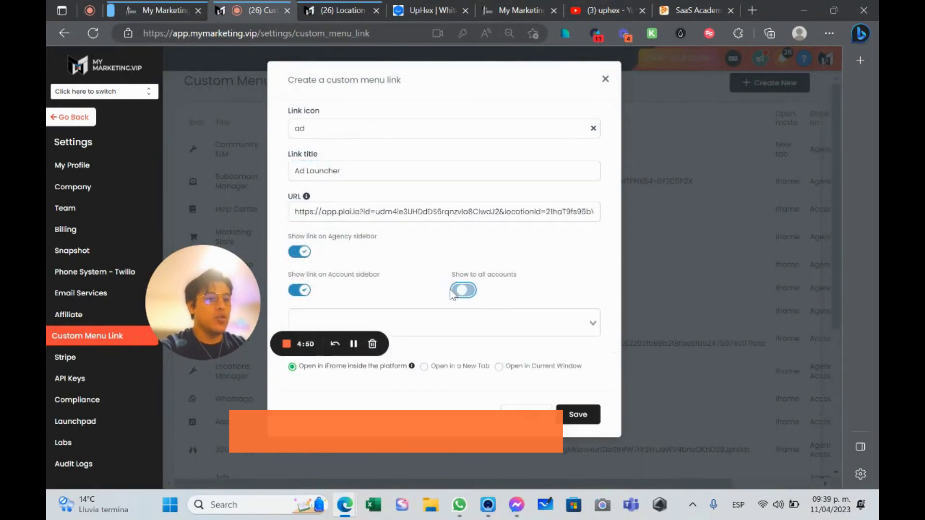
{"action": "left_click", "coordinate": [428, 312]}
{"action": "type", "text": "laca"}
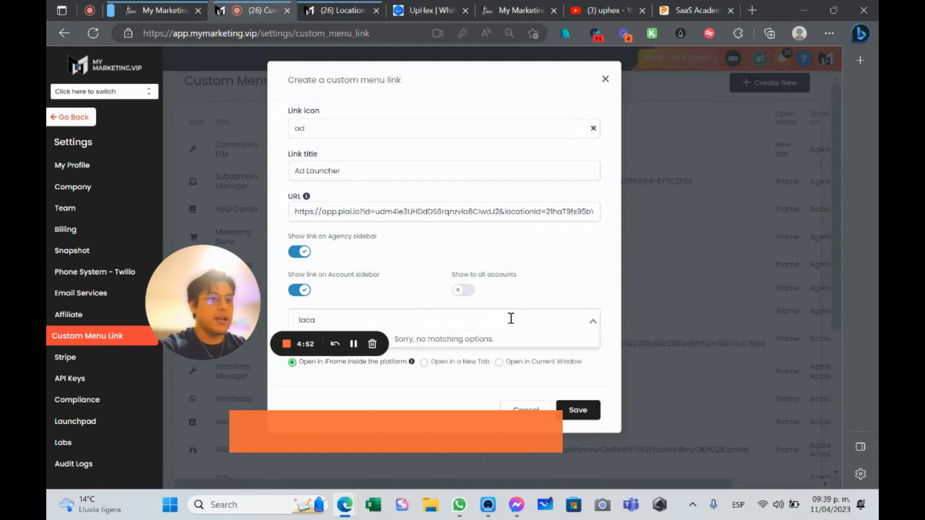
{"action": "key", "text": "BackSpace"}
{"action": "key", "text": "BackSpace"}
{"action": "type", "text": "ca"}
{"action": "left_click", "coordinate": [515, 341]}
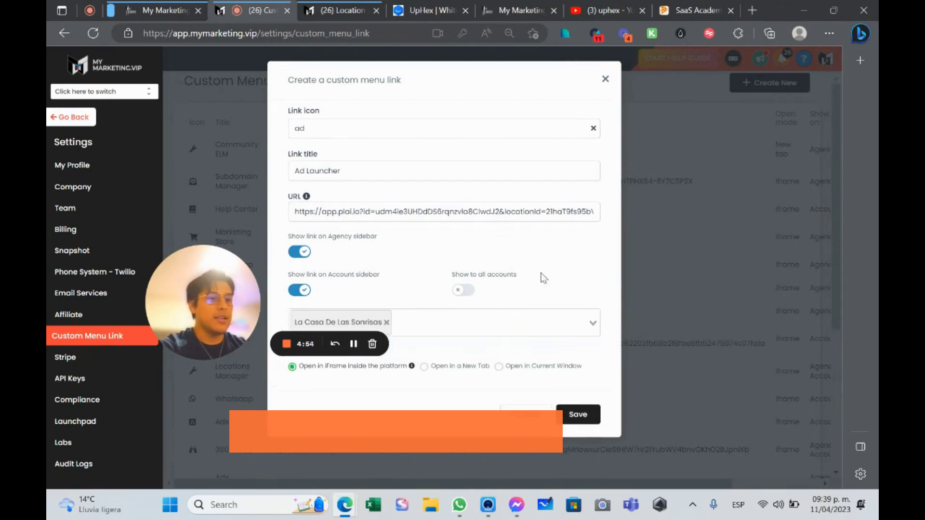
{"action": "left_click", "coordinate": [578, 410]}
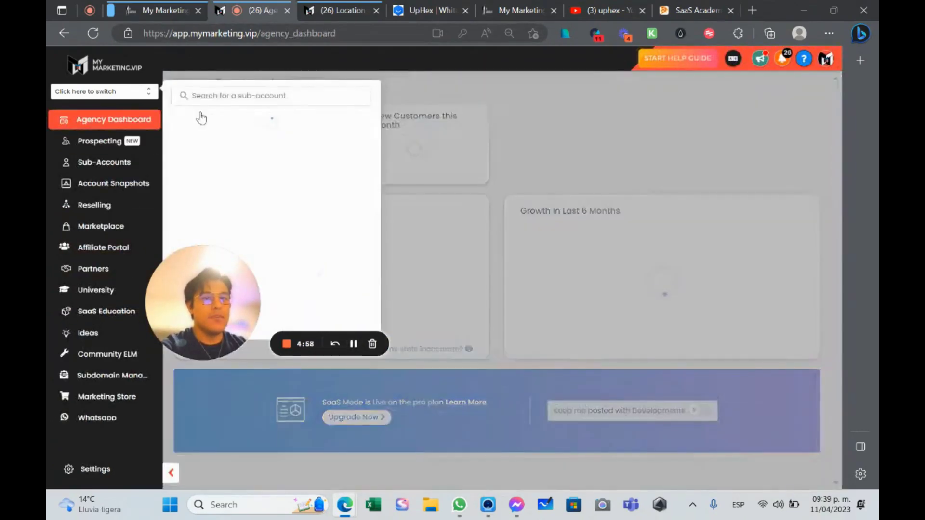
Open the La Casa De Las Sonrisas sub-account's new Ad Launcher menu item
{"action": "left_click", "coordinate": [173, 10]}
{"action": "left_click", "coordinate": [342, 10]}
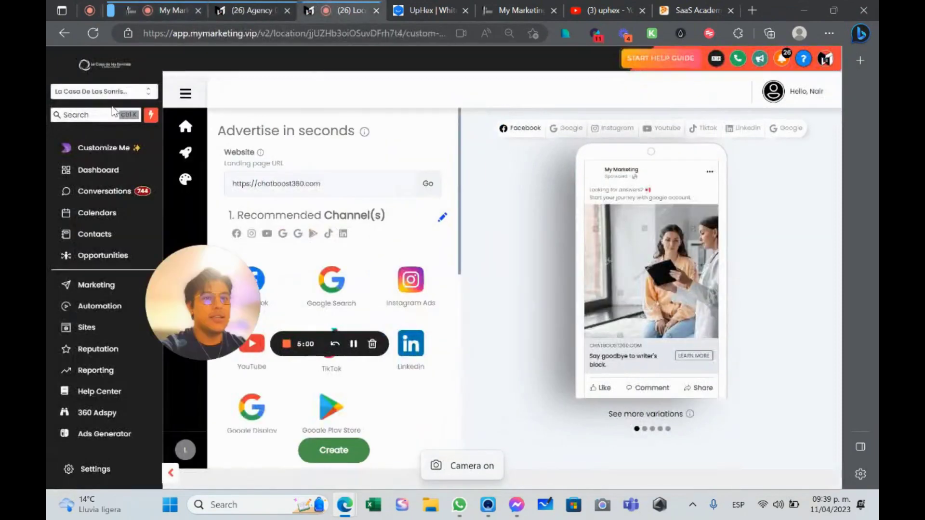
{"action": "left_click", "coordinate": [97, 91]}
{"action": "scroll", "coordinate": [107, 414], "scroll_direction": "down", "scroll_amount": 2}
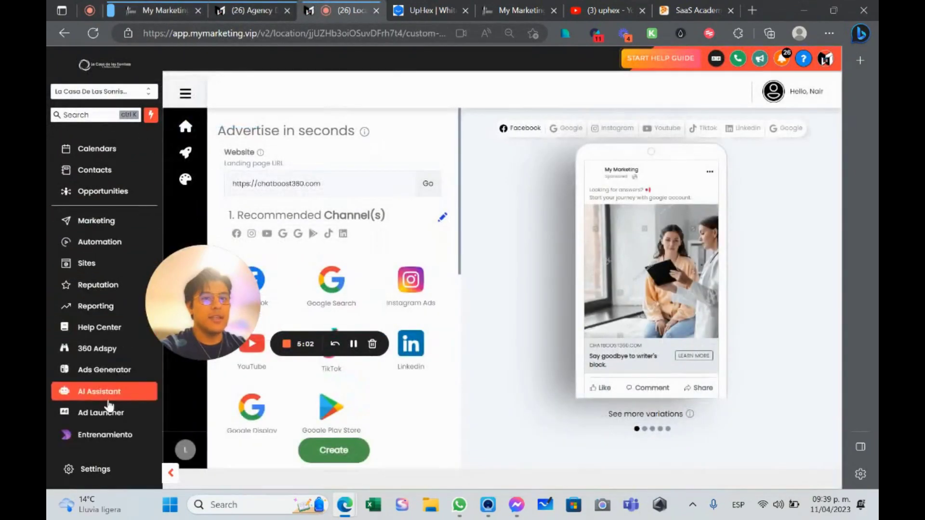
{"action": "left_click_drag", "start_coordinate": [186, 310], "coordinate": [169, 214]}
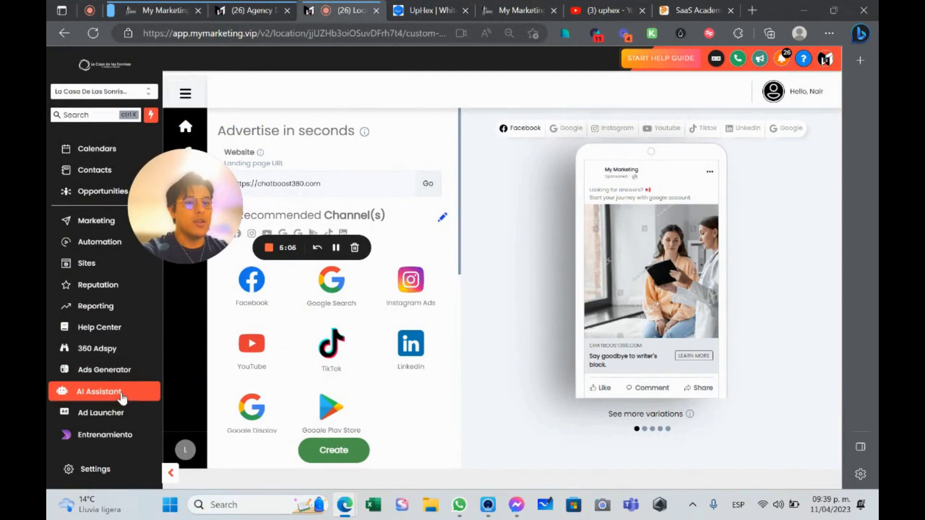
{"action": "left_click", "coordinate": [110, 415]}
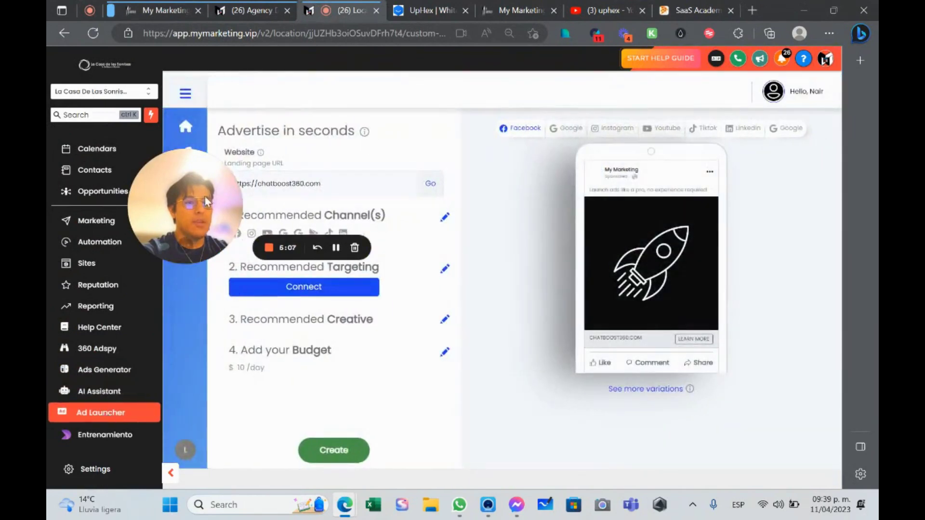
{"action": "mouse_move", "coordinate": [204, 197]}
{"action": "left_mouse_down"}
{"action": "mouse_move", "coordinate": [391, 105]}
{"action": "mouse_move", "coordinate": [126, 387]}
{"action": "mouse_move", "coordinate": [186, 387]}
{"action": "left_mouse_up"}
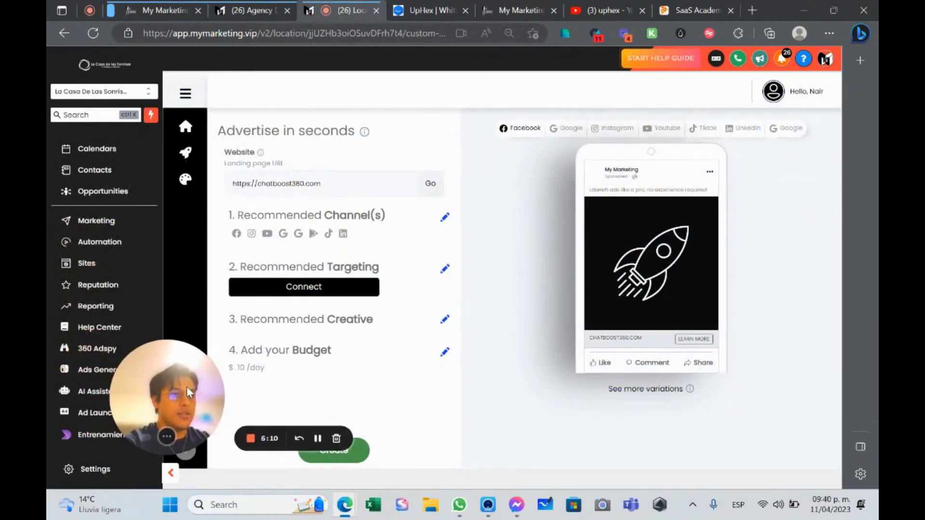
{"action": "left_click", "coordinate": [373, 183]}
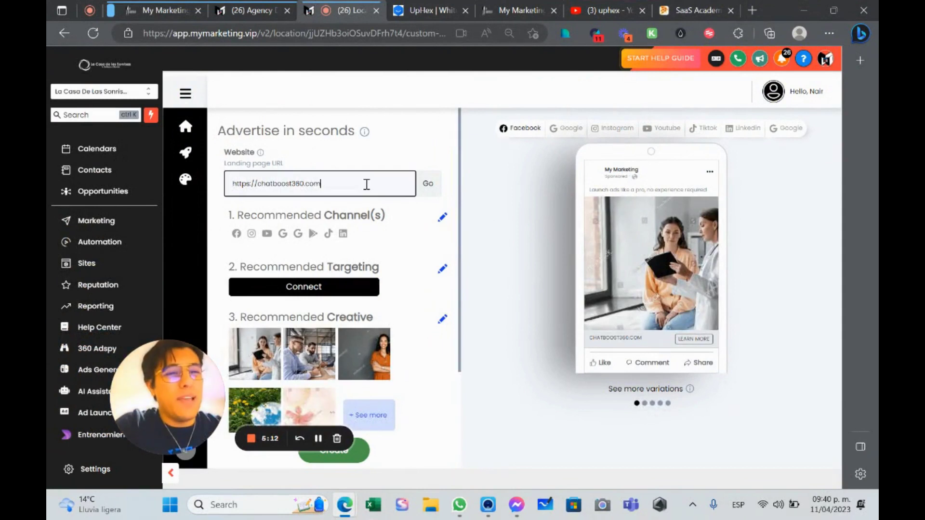
{"action": "double_click", "coordinate": [366, 183]}
{"action": "left_click", "coordinate": [352, 183]}
{"action": "left_click_drag", "start_coordinate": [352, 183], "coordinate": [260, 183]}
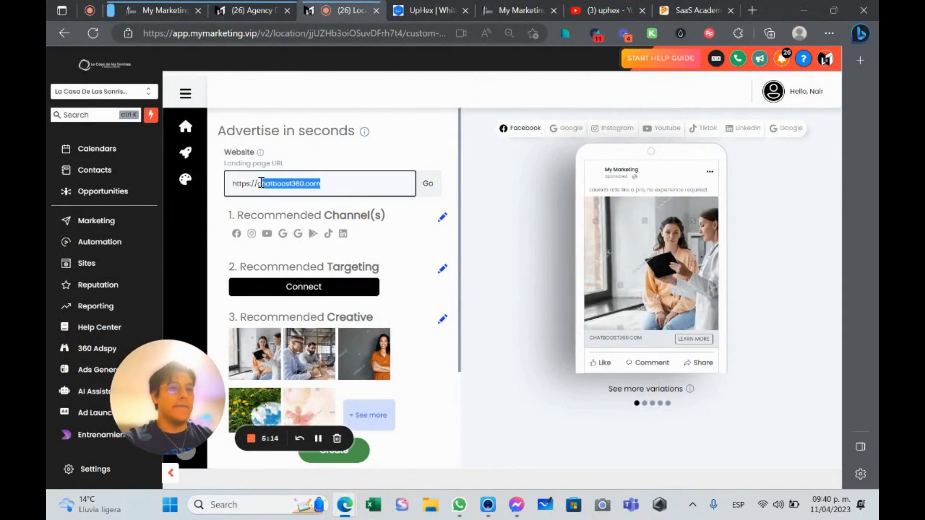
{"action": "type", "text": "linic"}
{"action": "key", "text": "BackSpace"}
{"action": "key", "text": "BackSpace"}
{"action": "key", "text": "BackSpace"}
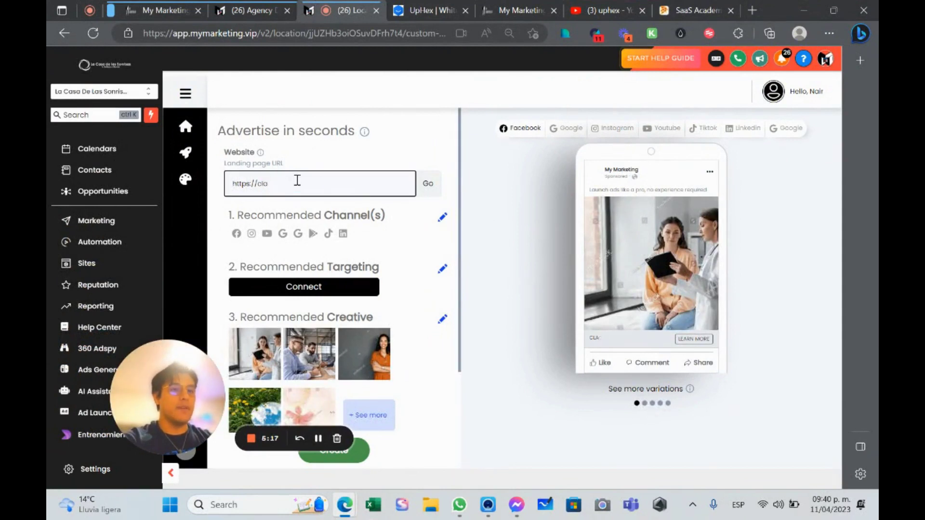
{"action": "key", "text": "BackSpace"}
{"action": "key", "text": "BackSpace"}
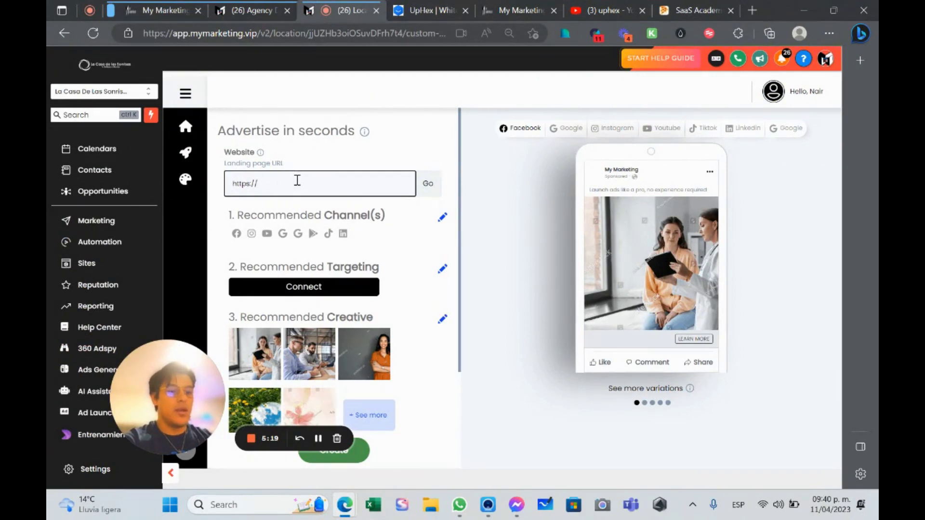
{"action": "type", "text": "google.com"}
{"action": "key", "text": "Return"}
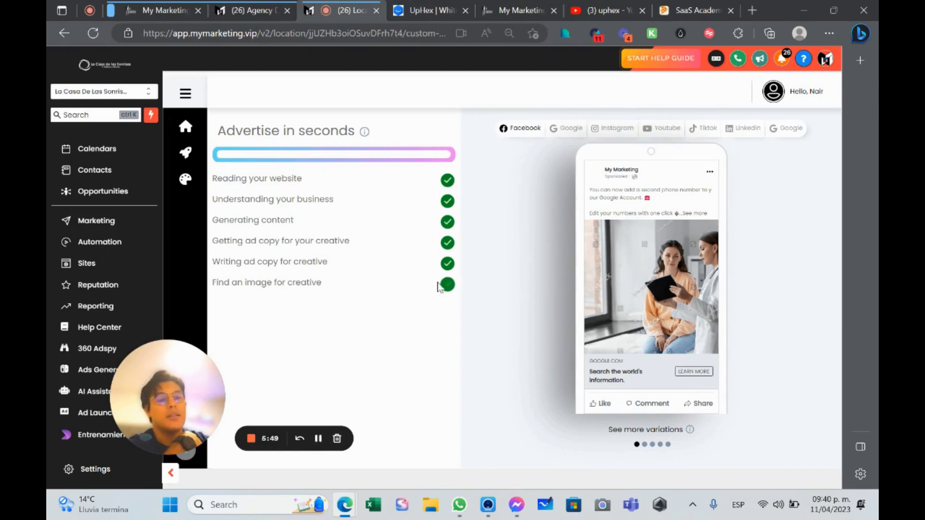
Dismiss the missing-channel alert and show all recommended ad channels
{"action": "scroll", "coordinate": [337, 191], "scroll_direction": "down", "scroll_amount": 3}
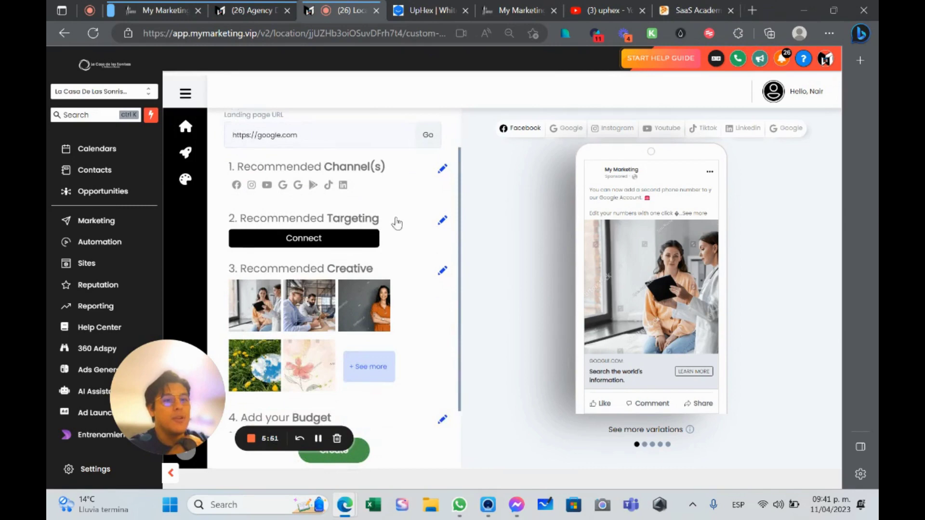
{"action": "left_click", "coordinate": [307, 280]}
{"action": "left_click", "coordinate": [489, 302]}
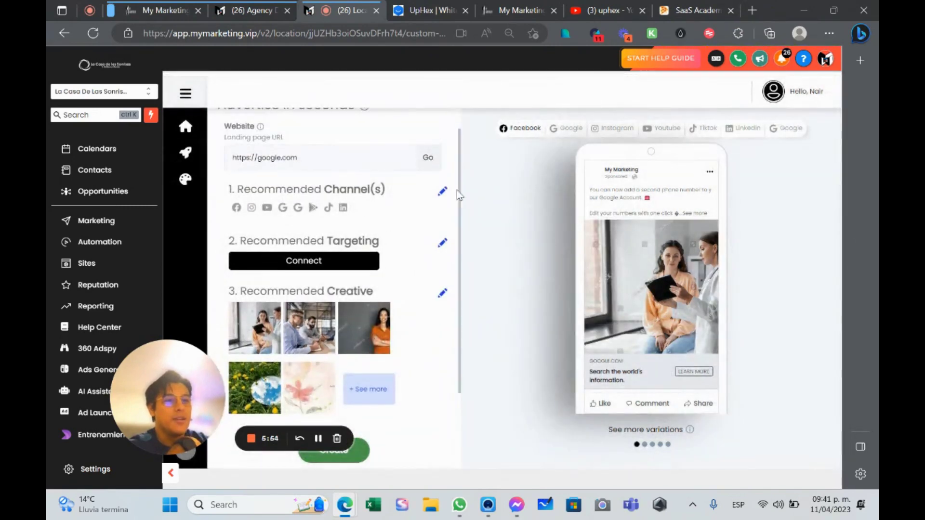
{"action": "left_click", "coordinate": [442, 191]}
Make Facebook the sole ad channel and start connecting its Ads account
{"action": "left_click", "coordinate": [262, 273]}
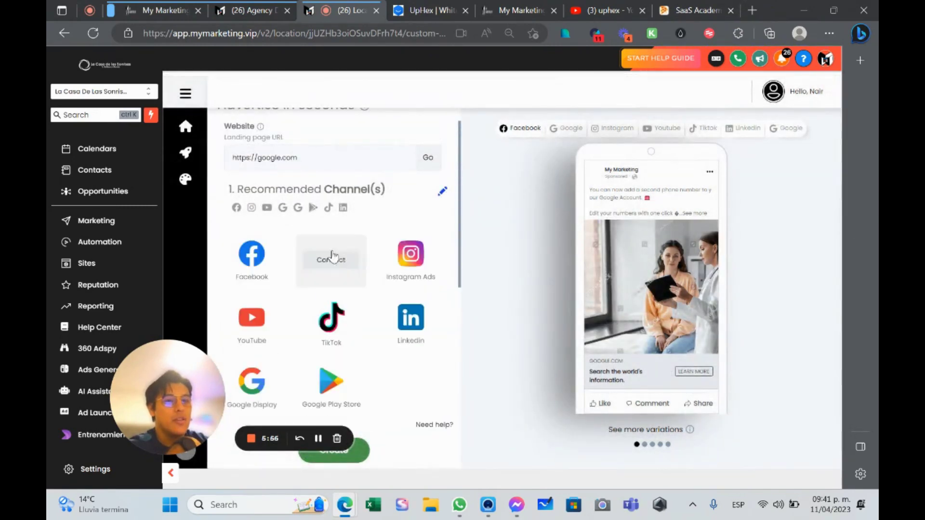
{"action": "scroll", "coordinate": [245, 153], "scroll_direction": "up", "scroll_amount": 2}
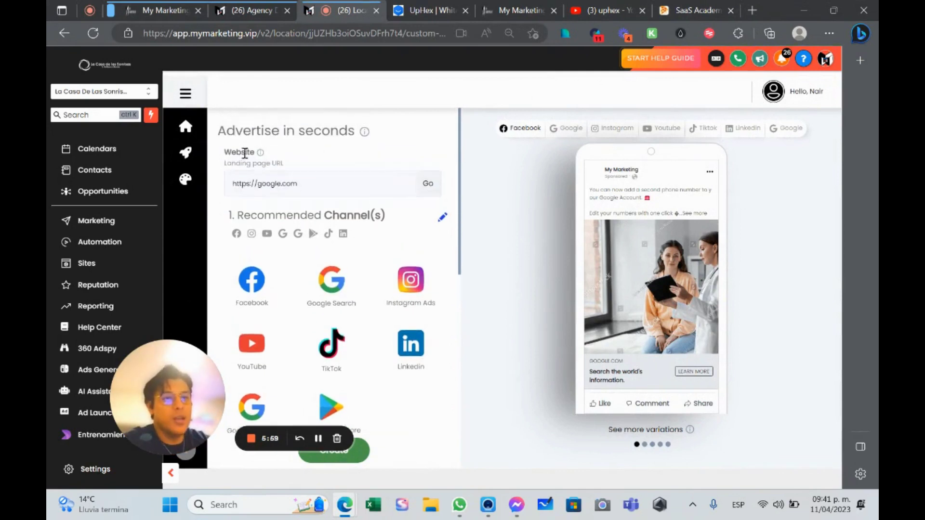
{"action": "scroll", "coordinate": [244, 178], "scroll_direction": "down", "scroll_amount": 2}
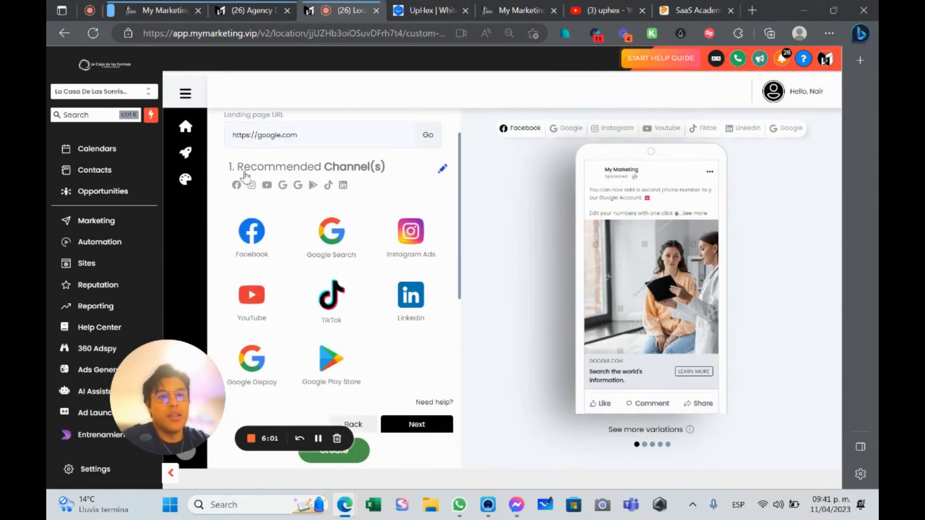
{"action": "scroll", "coordinate": [308, 161], "scroll_direction": "up", "scroll_amount": 2}
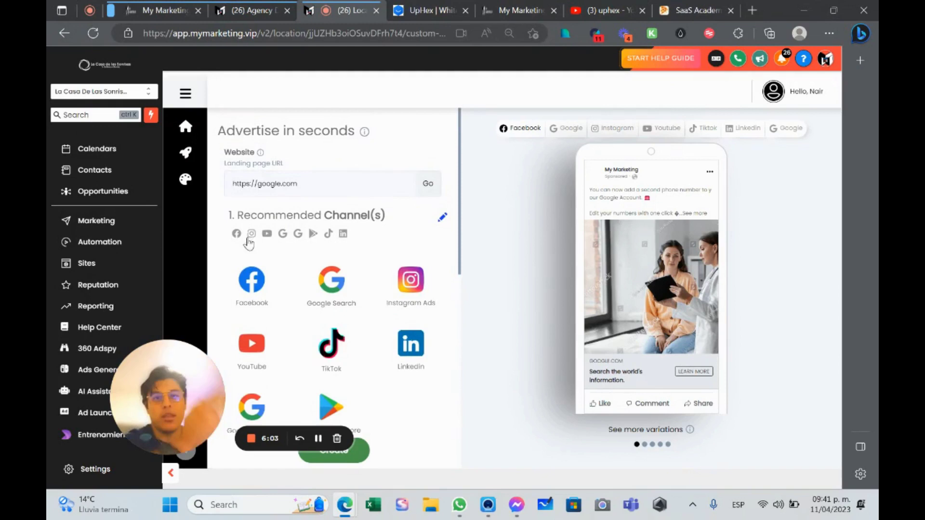
{"action": "scroll", "coordinate": [279, 224], "scroll_direction": "down", "scroll_amount": 2}
{"action": "left_click", "coordinate": [259, 250]}
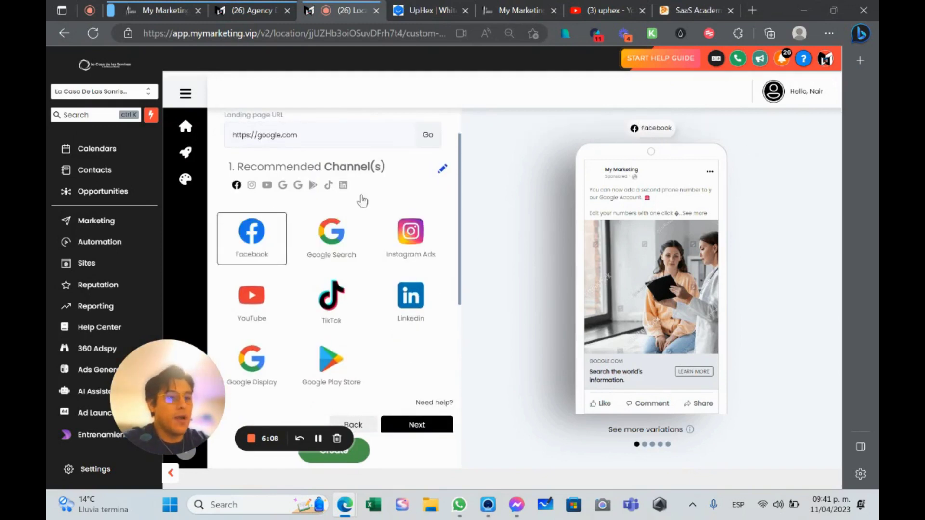
{"action": "left_click", "coordinate": [406, 172]}
{"action": "left_click", "coordinate": [442, 168]}
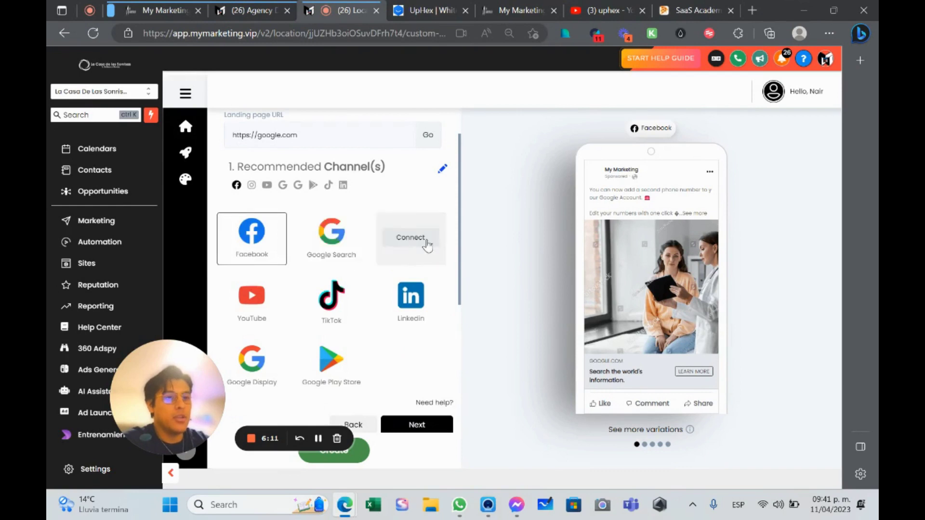
{"action": "left_click", "coordinate": [419, 243]}
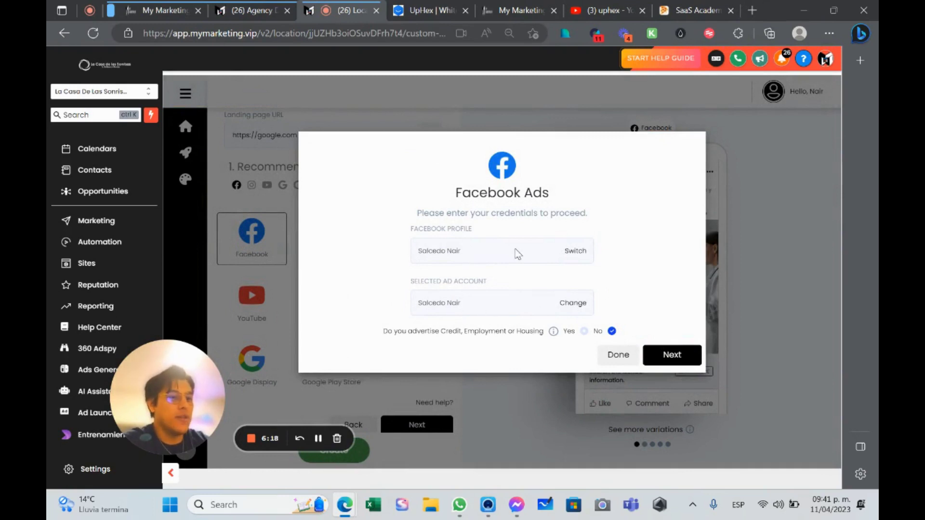
Re-authorise the Facebook profile and choose the ad account to advertise from
{"action": "left_click", "coordinate": [575, 251]}
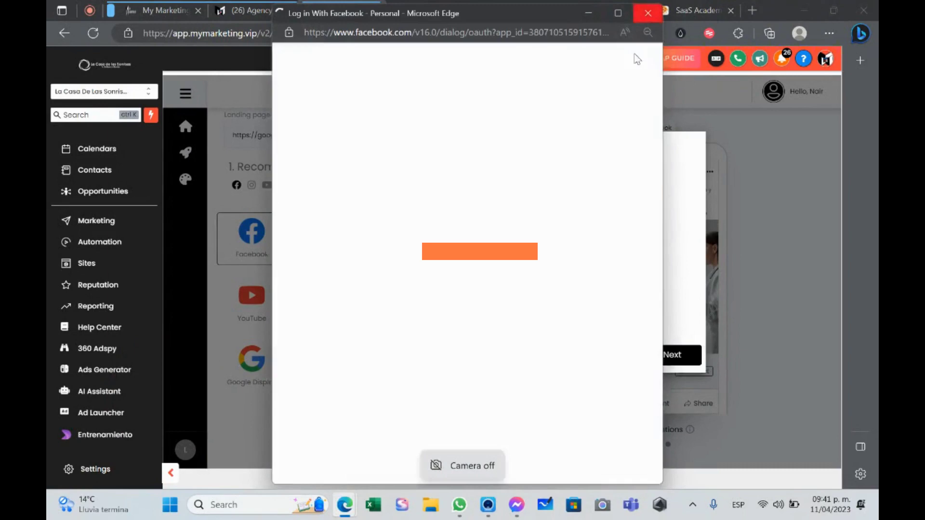
{"action": "left_click", "coordinate": [495, 307]}
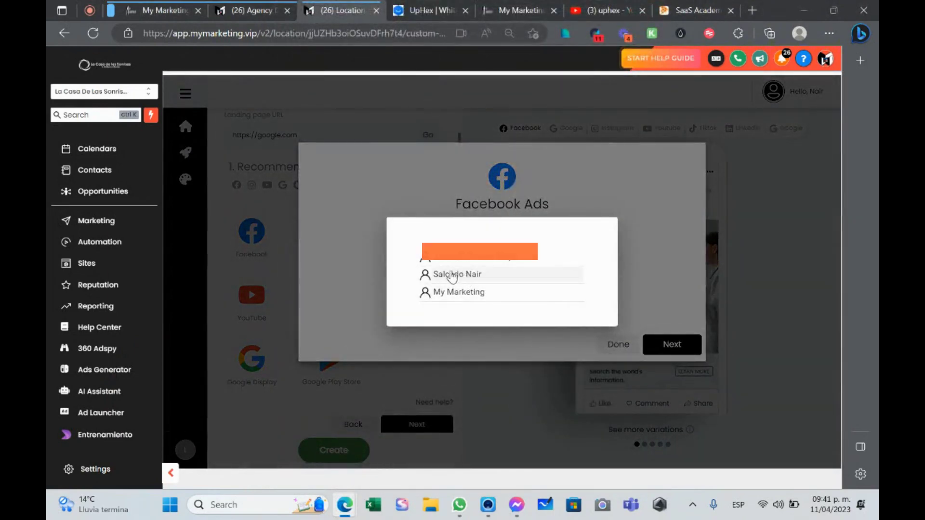
{"action": "left_click", "coordinate": [452, 276]}
{"action": "left_click", "coordinate": [679, 356]}
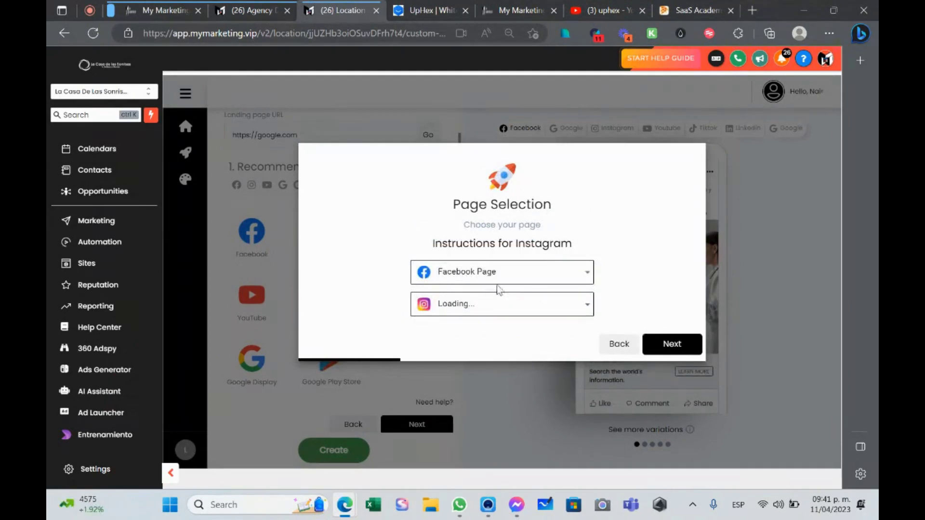
{"action": "left_click", "coordinate": [500, 280]}
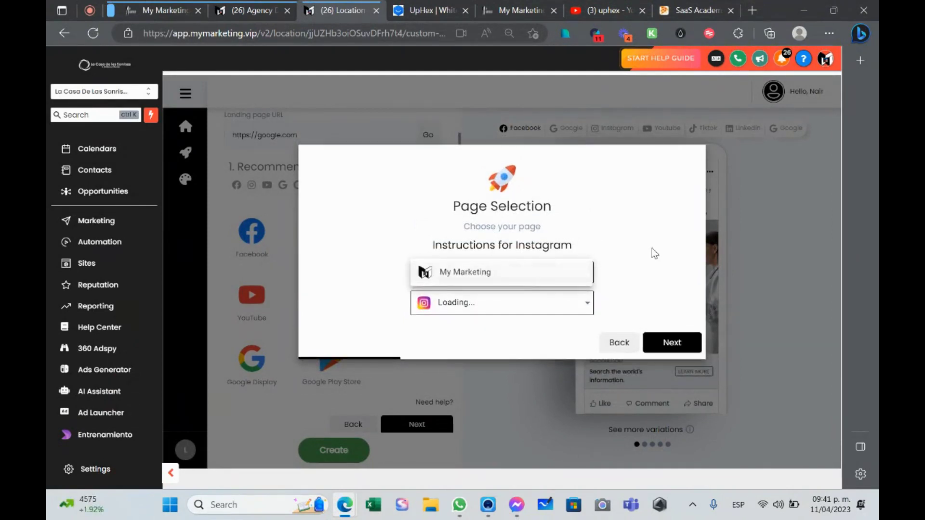
Choose the La Casa de las Sonrisas-Clinica Dental page and a Leads objective
{"action": "left_click", "coordinate": [619, 343]}
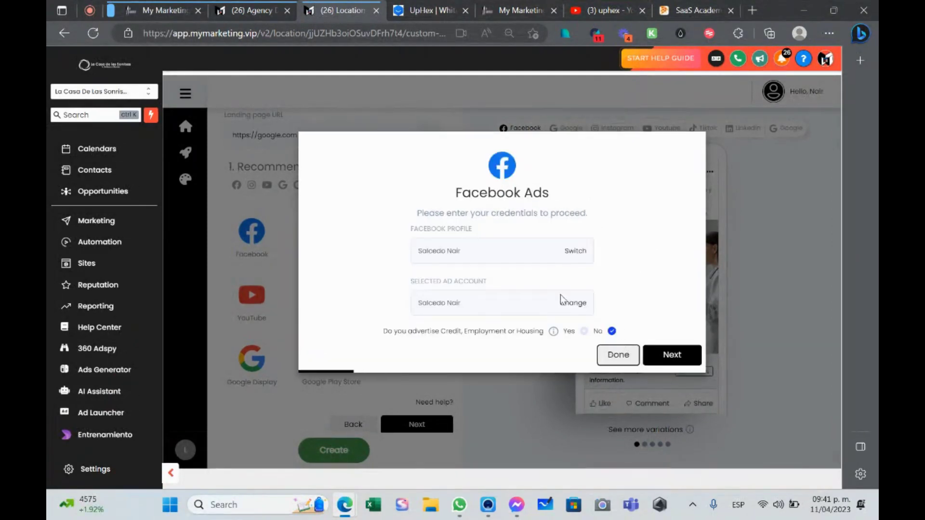
{"action": "left_click", "coordinate": [568, 252]}
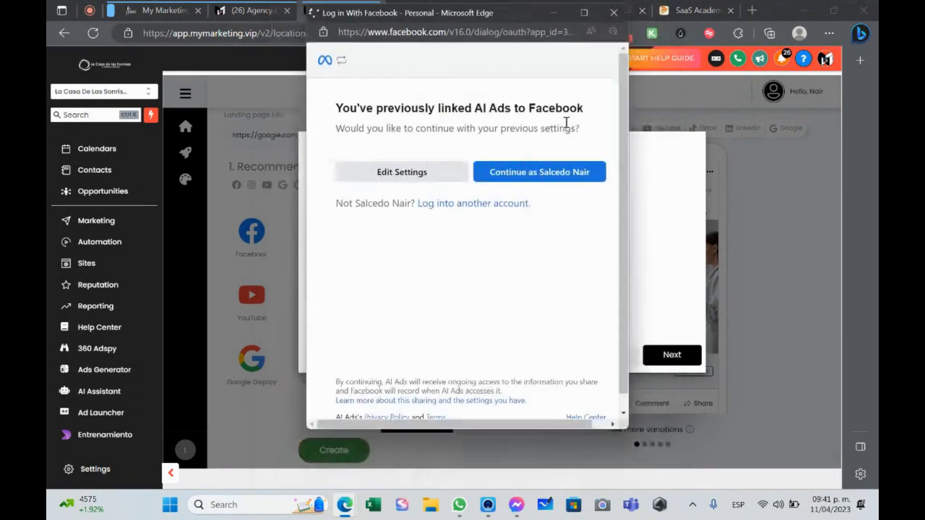
{"action": "left_click", "coordinate": [539, 172]}
{"action": "left_click", "coordinate": [496, 280]}
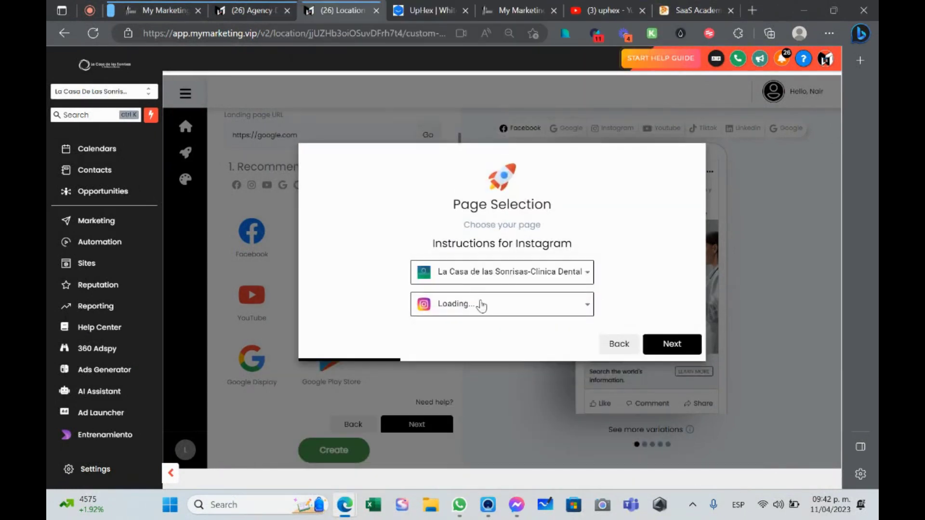
{"action": "left_click", "coordinate": [495, 304]}
{"action": "left_click", "coordinate": [673, 343]}
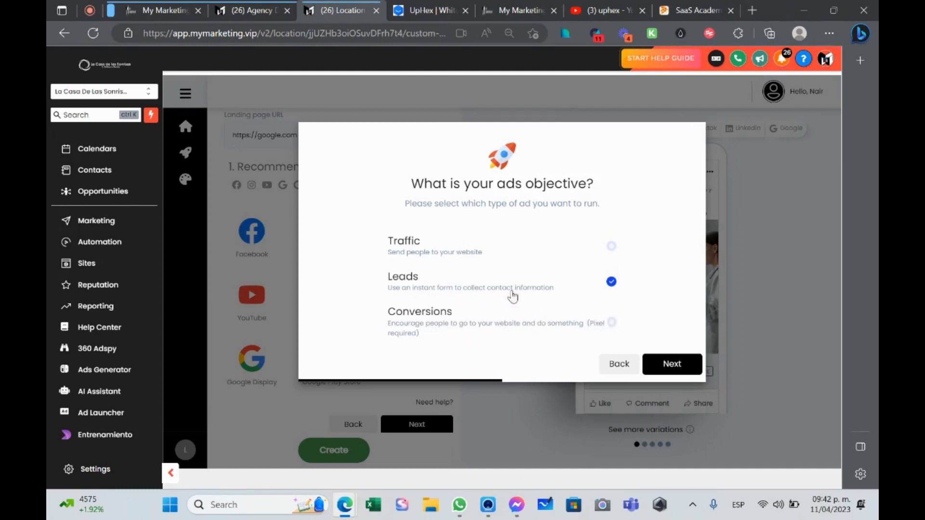
{"action": "left_click", "coordinate": [677, 363]}
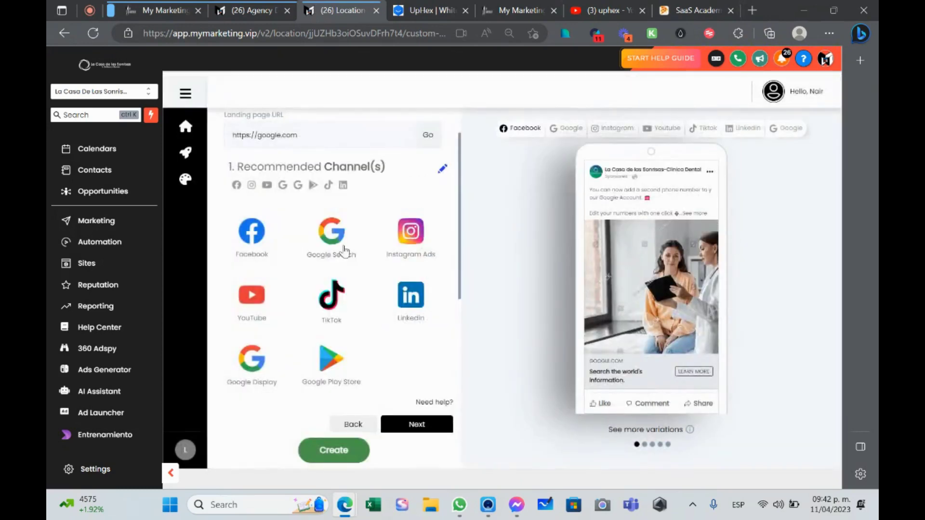
Select the Facebook and Instagram Ads channel cards, then review the panel below
{"action": "scroll", "coordinate": [344, 251], "scroll_direction": "down", "scroll_amount": 2}
{"action": "scroll", "coordinate": [374, 256], "scroll_direction": "down", "scroll_amount": 1}
{"action": "scroll", "coordinate": [385, 216], "scroll_direction": "up", "scroll_amount": 2}
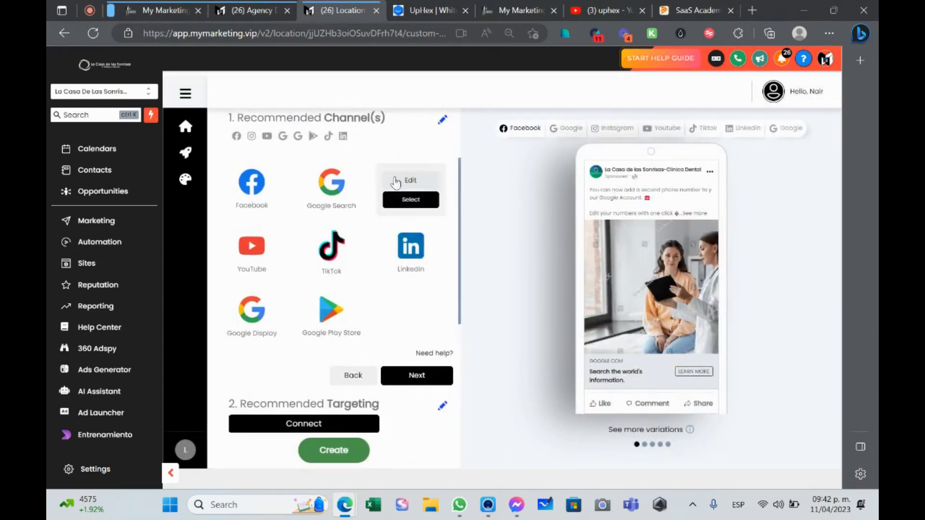
{"action": "mouse_move", "coordinate": [251, 189]}
{"action": "left_click", "coordinate": [253, 199]}
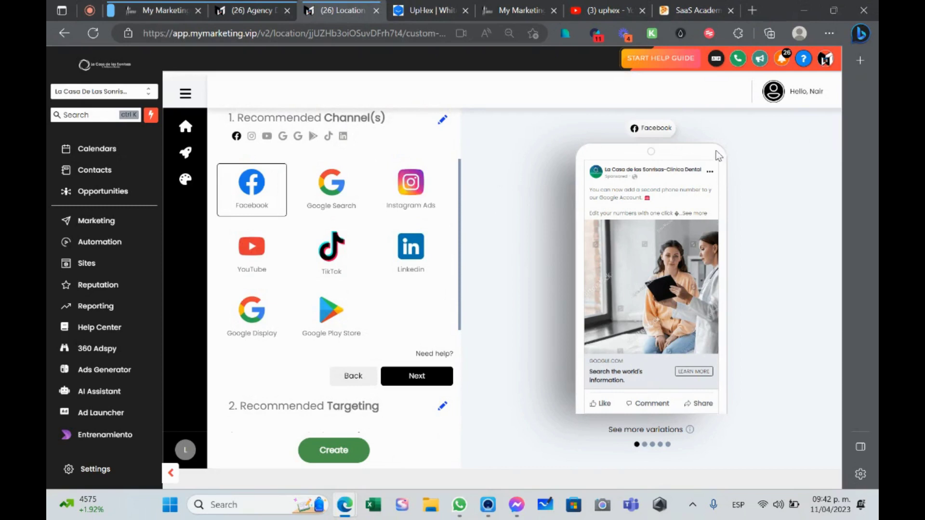
{"action": "left_click", "coordinate": [411, 200]}
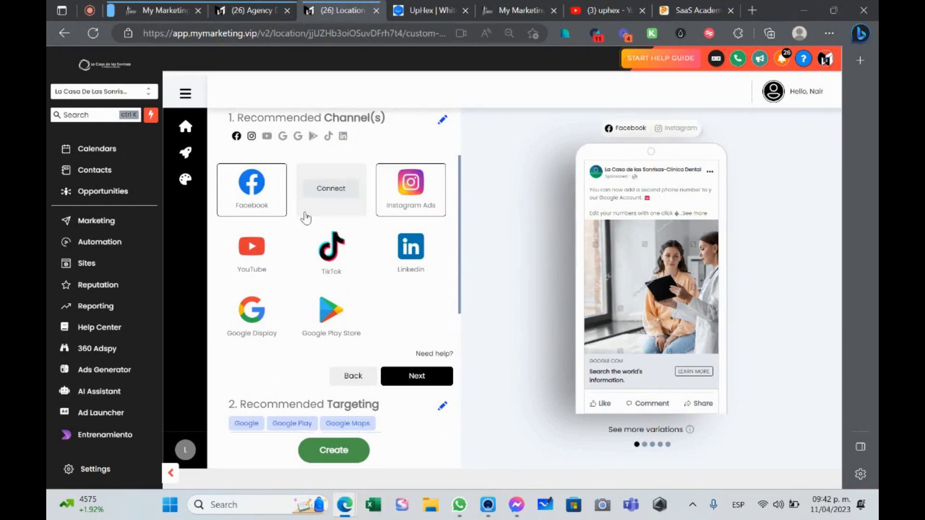
{"action": "scroll", "coordinate": [308, 212], "scroll_direction": "down", "scroll_amount": 2}
{"action": "scroll", "coordinate": [337, 212], "scroll_direction": "down", "scroll_amount": 2}
{"action": "scroll", "coordinate": [345, 211], "scroll_direction": "down", "scroll_amount": 1}
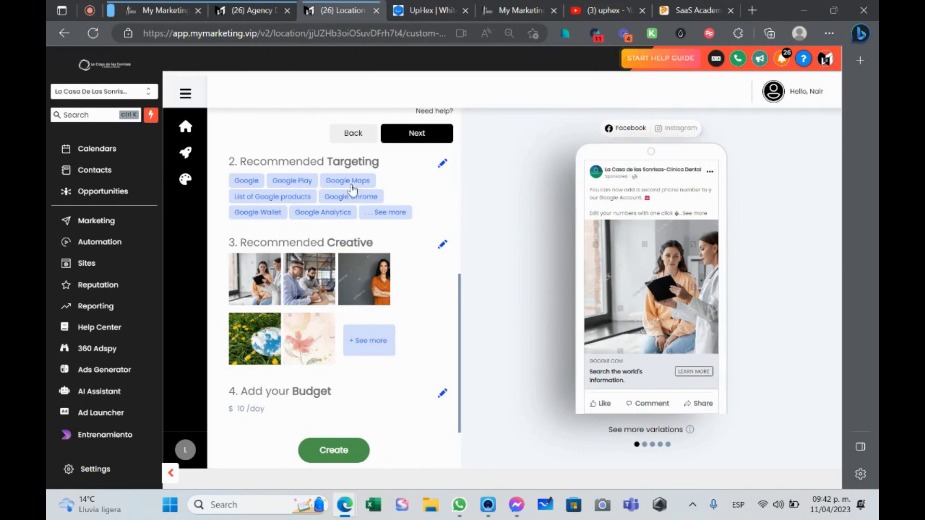
{"action": "scroll", "coordinate": [444, 168], "scroll_direction": "up", "scroll_amount": 2}
{"action": "scroll", "coordinate": [440, 215], "scroll_direction": "up", "scroll_amount": 3}
{"action": "scroll", "coordinate": [410, 221], "scroll_direction": "down", "scroll_amount": 5}
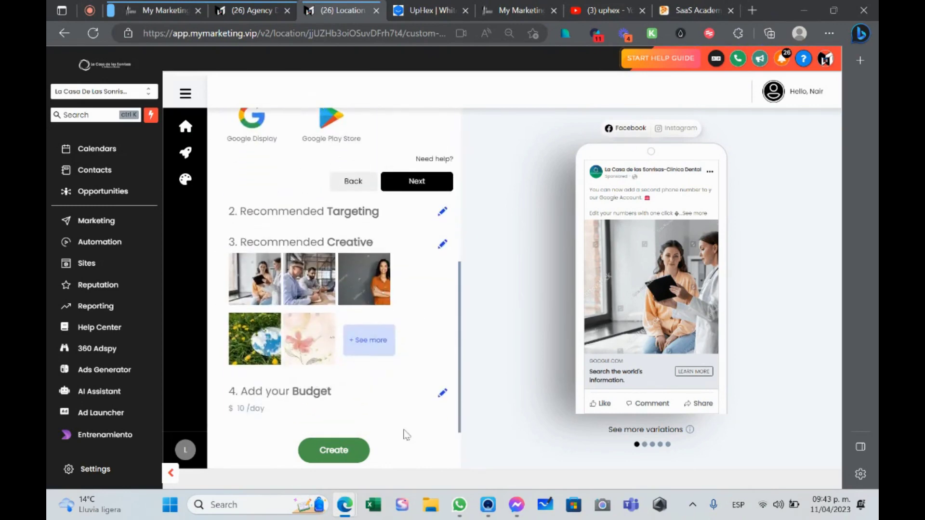
Dismiss the targeting alert and set targeting to new people by interests
{"action": "left_click", "coordinate": [335, 451]}
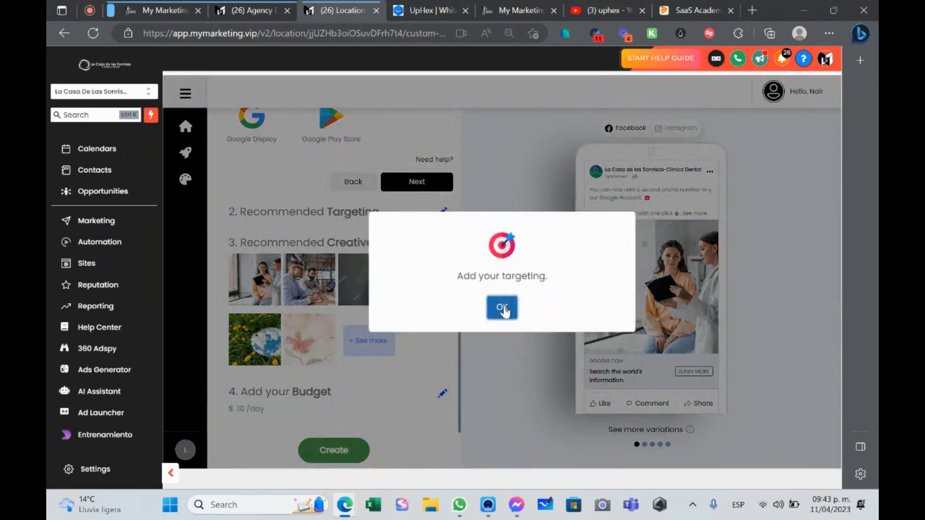
{"action": "left_click", "coordinate": [502, 306]}
{"action": "scroll", "coordinate": [433, 270], "scroll_direction": "up", "scroll_amount": 1}
{"action": "left_click", "coordinate": [442, 262]}
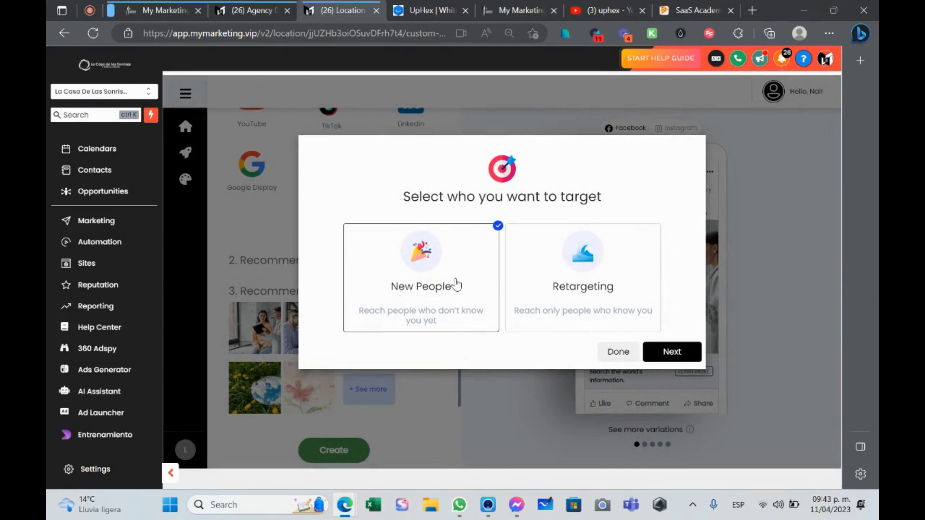
{"action": "left_click", "coordinate": [666, 355]}
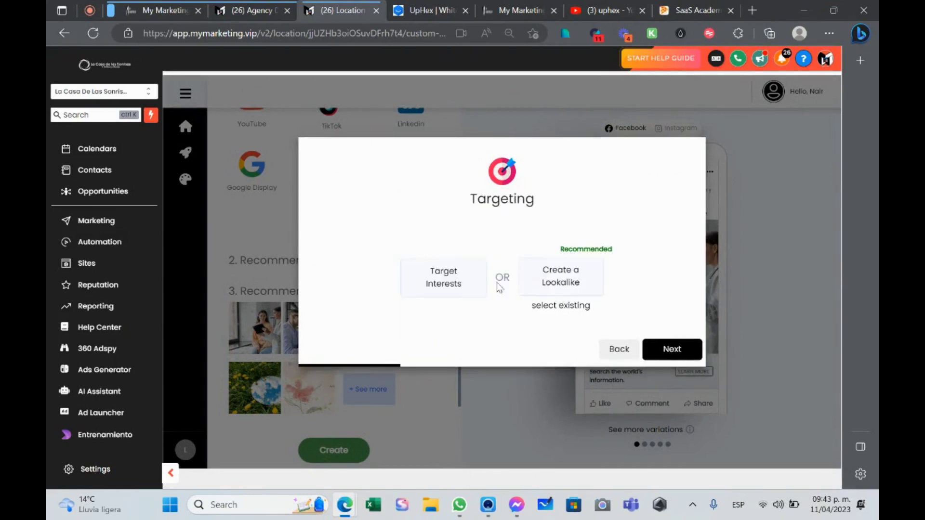
{"action": "left_click", "coordinate": [457, 285]}
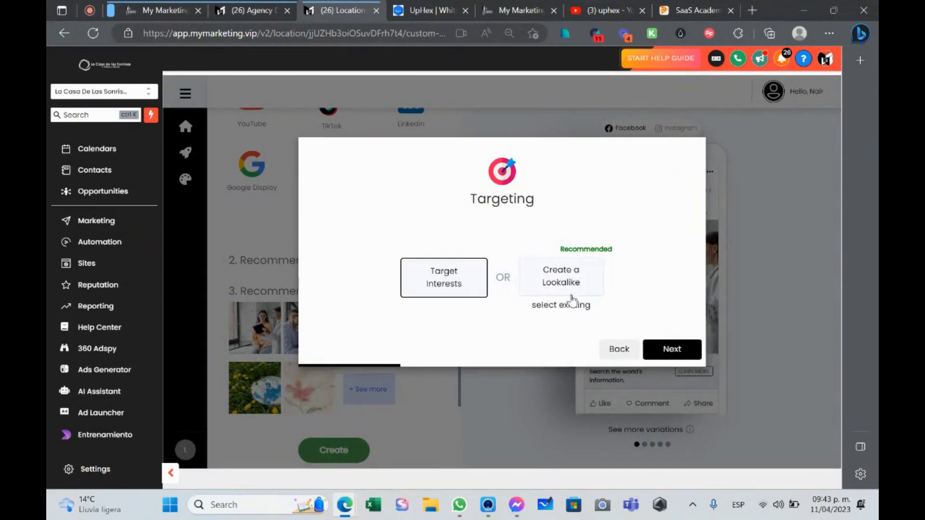
{"action": "left_click", "coordinate": [674, 351]}
Add Smile (human physiology) as an interest, removing the trial teeth-related interests
{"action": "left_click", "coordinate": [499, 273]}
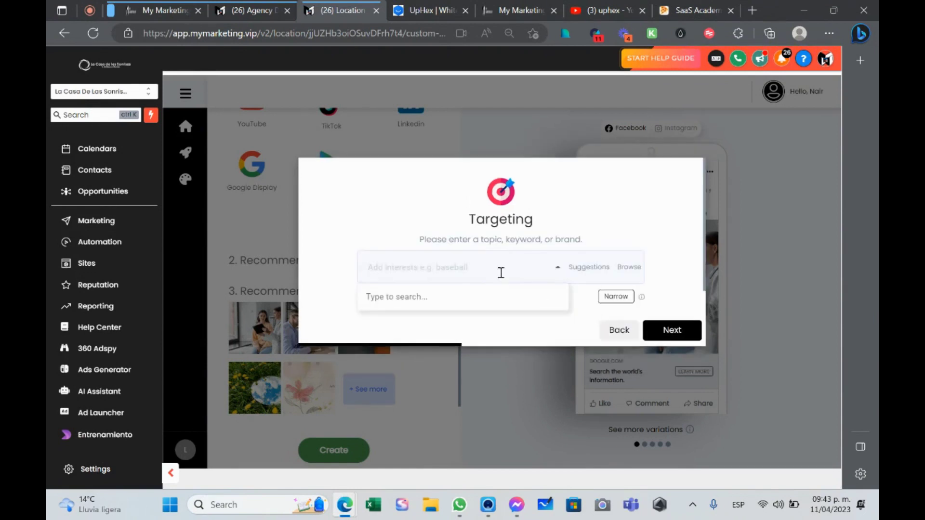
{"action": "left_click", "coordinate": [395, 292]}
{"action": "left_click", "coordinate": [584, 206]}
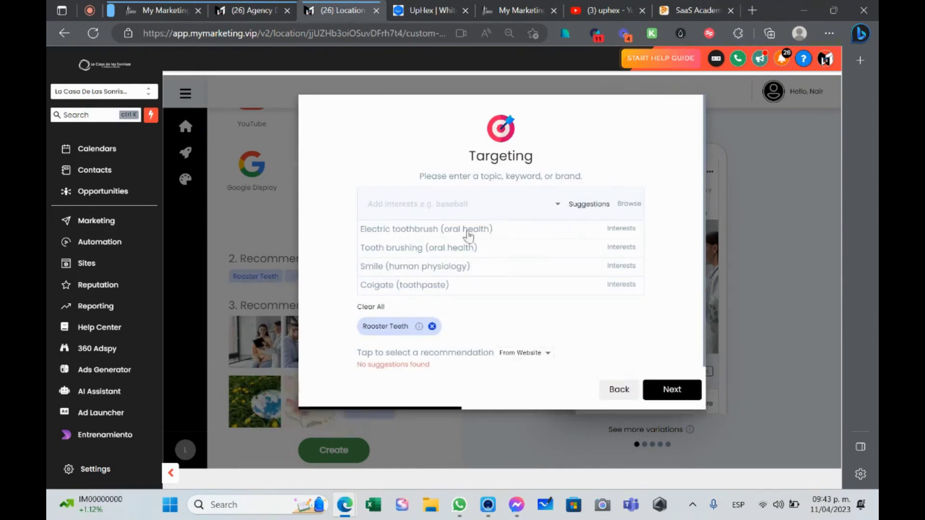
{"action": "left_click", "coordinate": [398, 249]}
{"action": "left_click", "coordinate": [394, 267]}
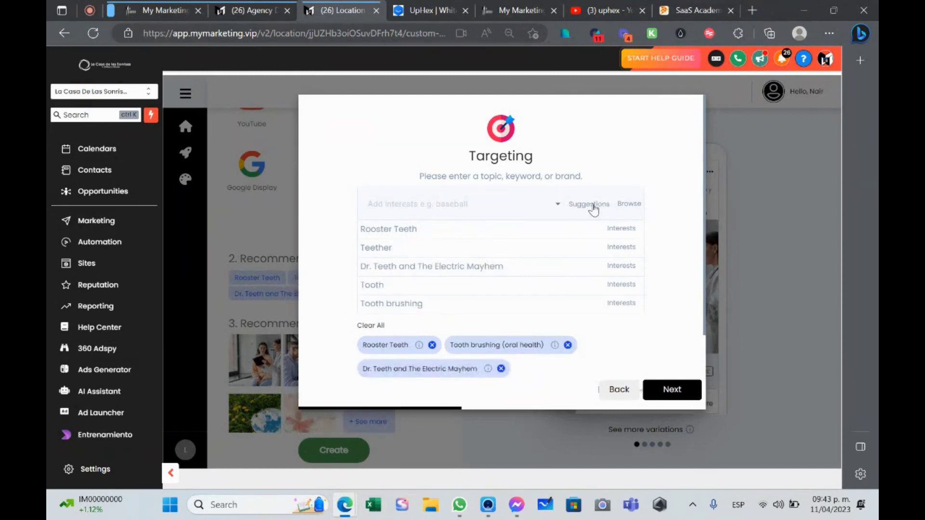
{"action": "left_click", "coordinate": [501, 369]}
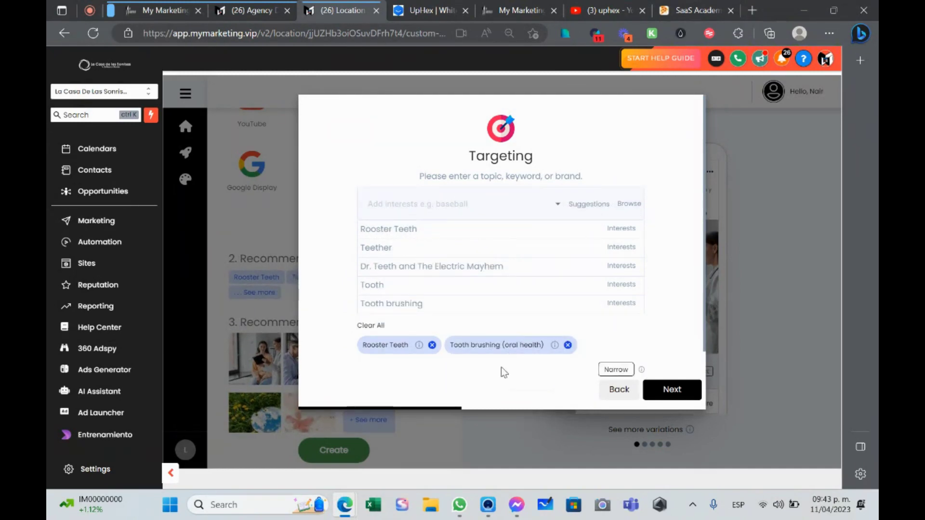
{"action": "left_click", "coordinate": [432, 346]}
{"action": "left_click", "coordinate": [575, 207]}
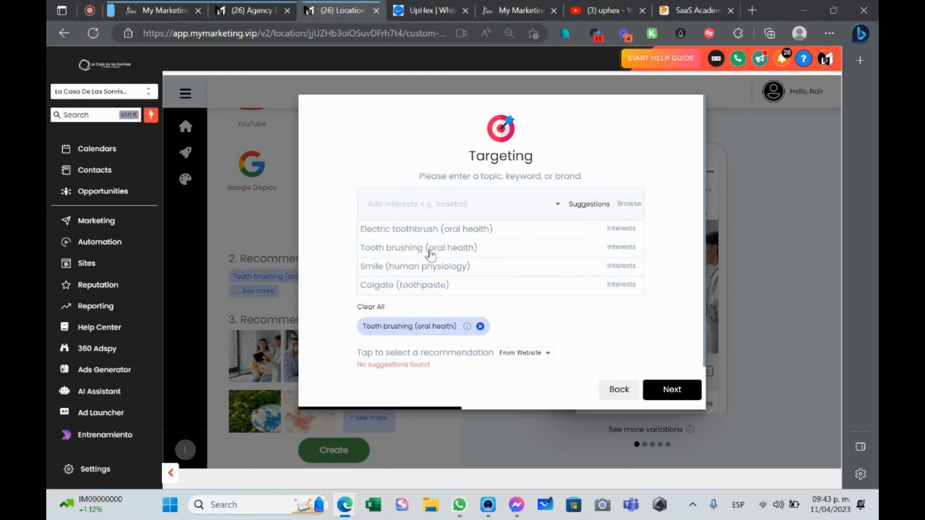
{"action": "left_click", "coordinate": [420, 266]}
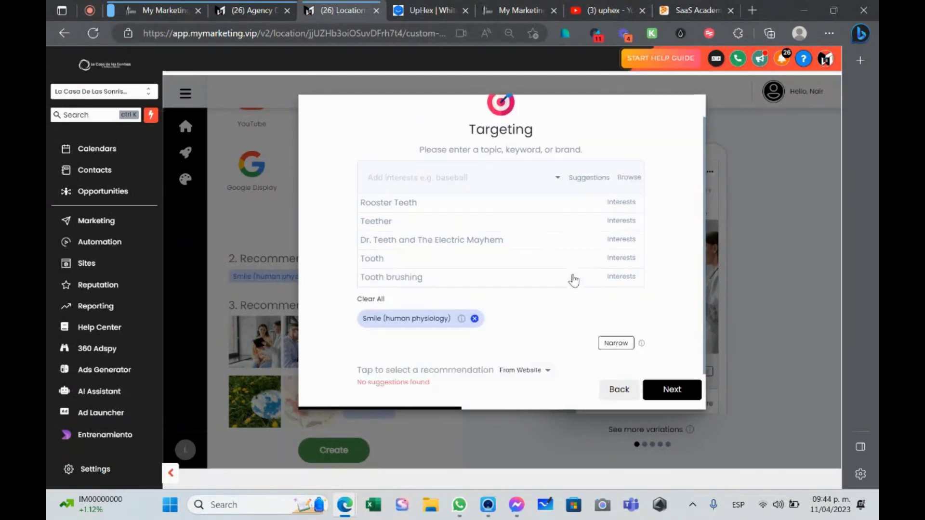
Add Healthcare and Medical Services from the most recent recommendations
{"action": "left_click", "coordinate": [528, 349]}
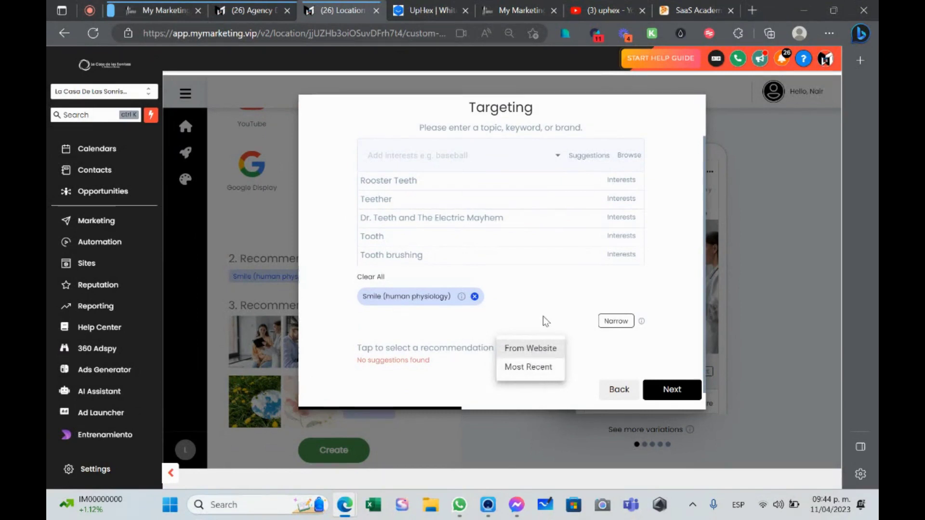
{"action": "left_click", "coordinate": [463, 362]}
{"action": "left_click", "coordinate": [545, 355]}
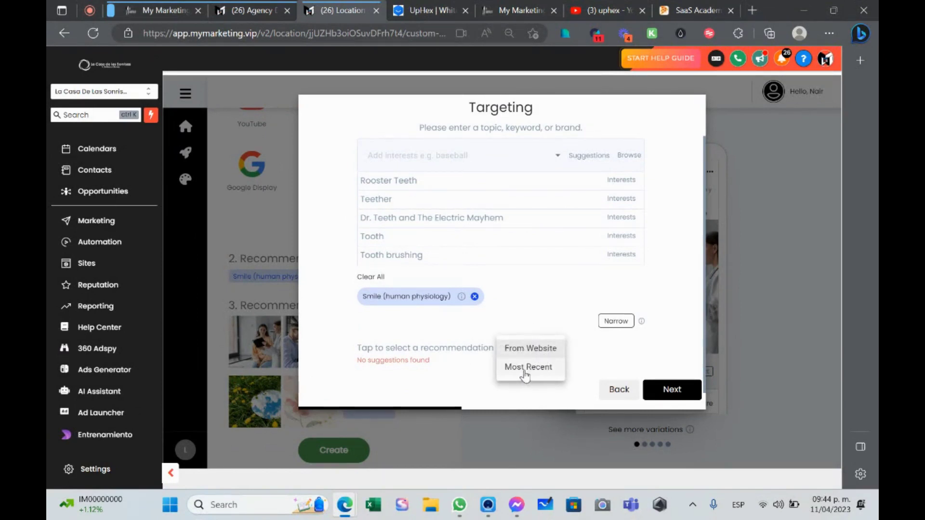
{"action": "left_click", "coordinate": [525, 369]}
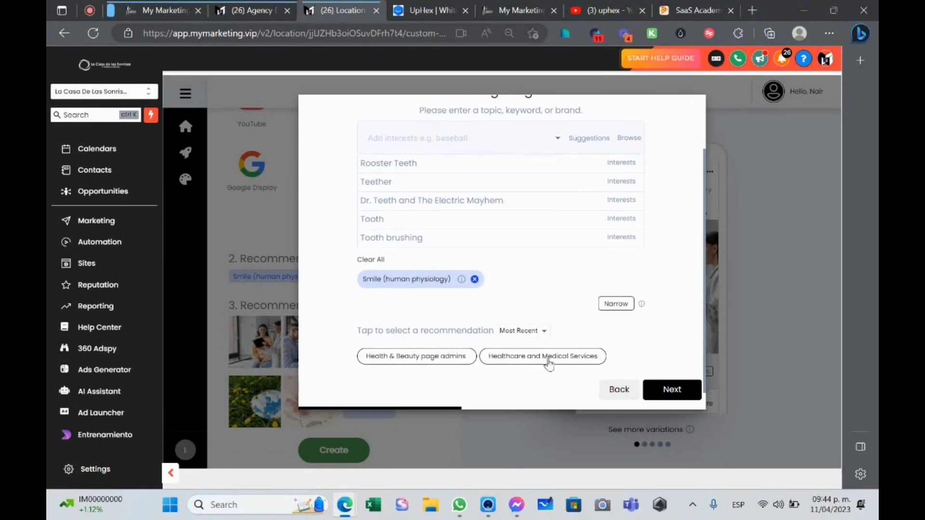
{"action": "left_click", "coordinate": [549, 356]}
{"action": "scroll", "coordinate": [439, 276], "scroll_direction": "down", "scroll_amount": 2}
{"action": "scroll", "coordinate": [439, 275], "scroll_direction": "down", "scroll_amount": 1}
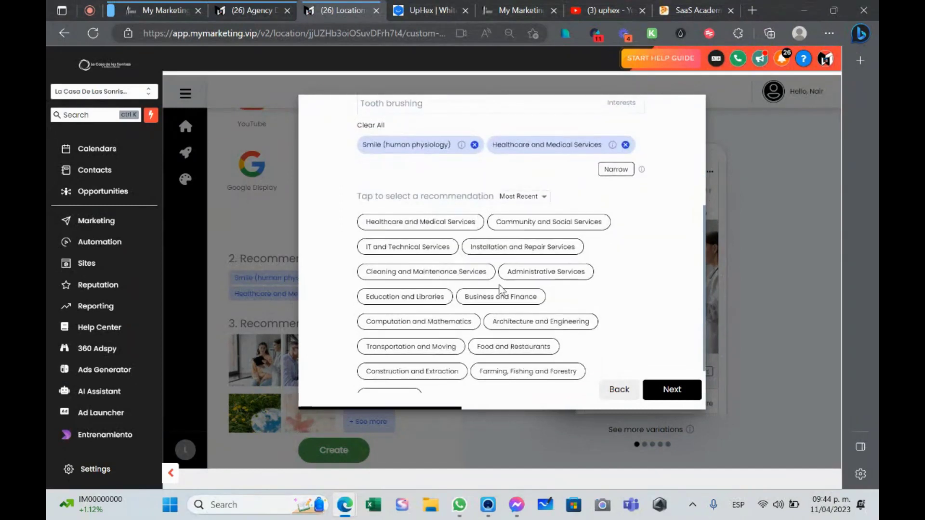
{"action": "scroll", "coordinate": [498, 290], "scroll_direction": "up", "scroll_amount": 3}
{"action": "scroll", "coordinate": [499, 290], "scroll_direction": "down", "scroll_amount": 1}
Target a radius around Tijuana, Baja California, Mexico
{"action": "scroll", "coordinate": [530, 289], "scroll_direction": "down", "scroll_amount": 3}
{"action": "left_click", "coordinate": [673, 389]}
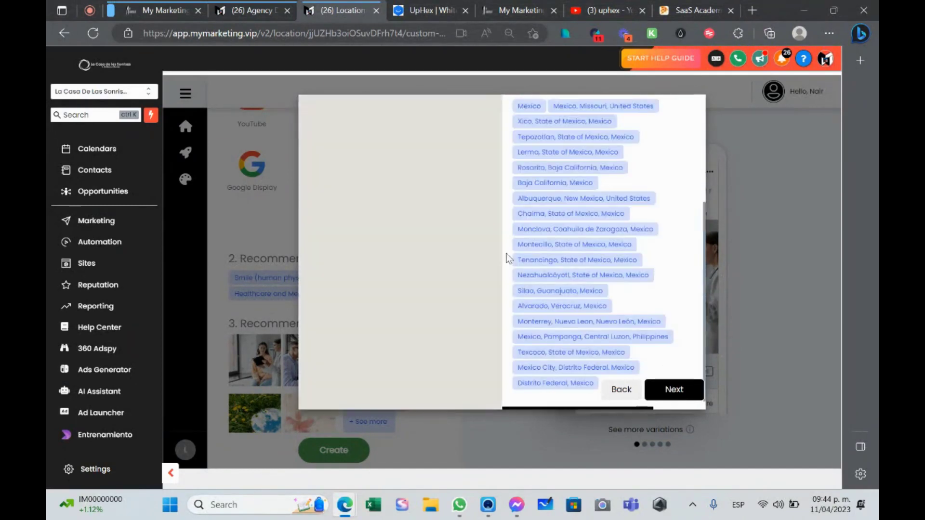
{"action": "scroll", "coordinate": [578, 251], "scroll_direction": "up", "scroll_amount": 3}
{"action": "scroll", "coordinate": [627, 251], "scroll_direction": "down", "scroll_amount": 2}
{"action": "scroll", "coordinate": [578, 236], "scroll_direction": "up", "scroll_amount": 2}
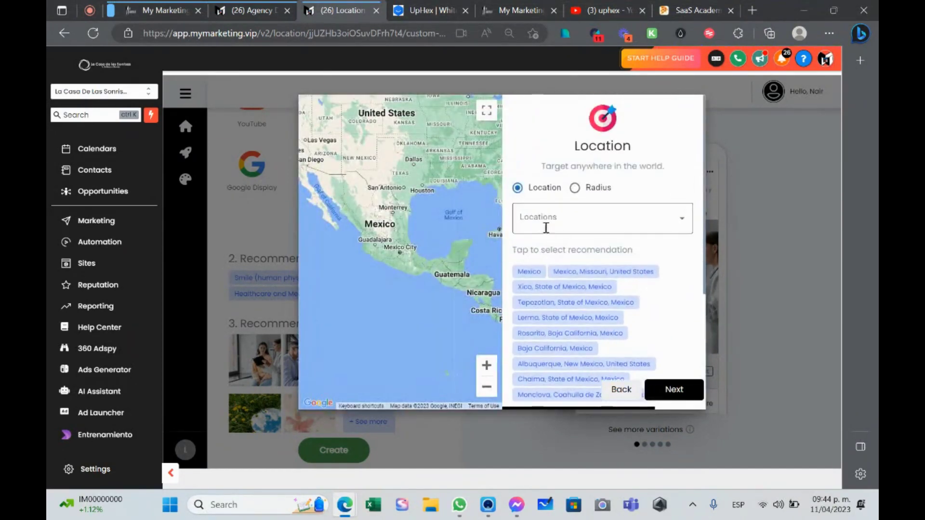
{"action": "left_click", "coordinate": [574, 188]}
{"action": "left_click", "coordinate": [589, 218]}
{"action": "left_click", "coordinate": [654, 219]}
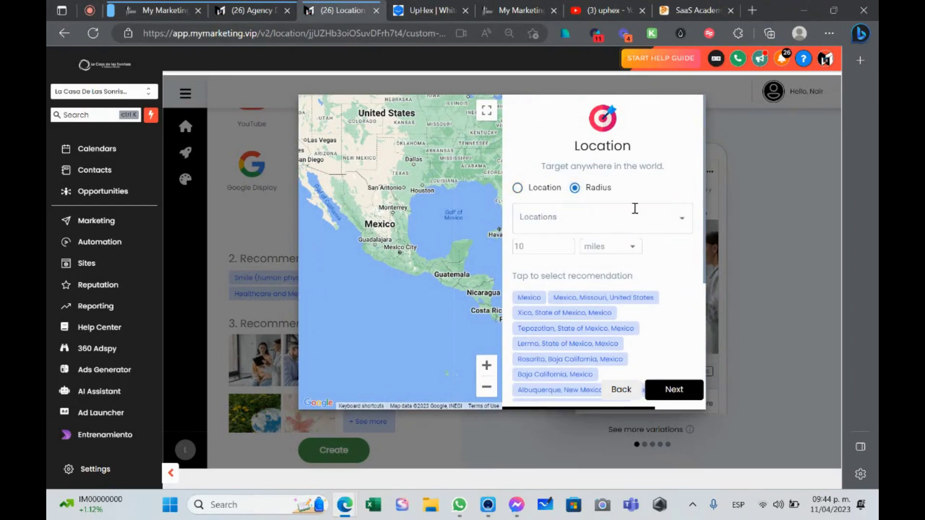
{"action": "left_click", "coordinate": [619, 220]}
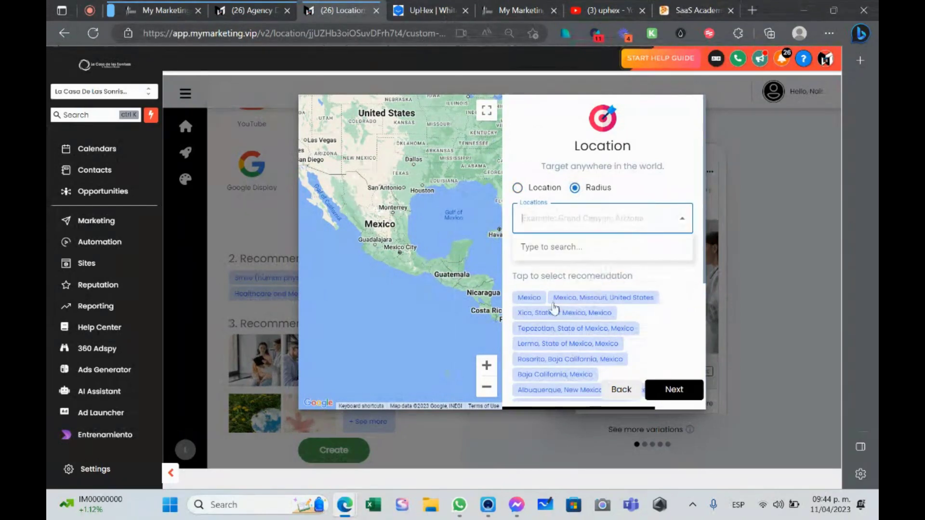
{"action": "type", "text": "tijuana"}
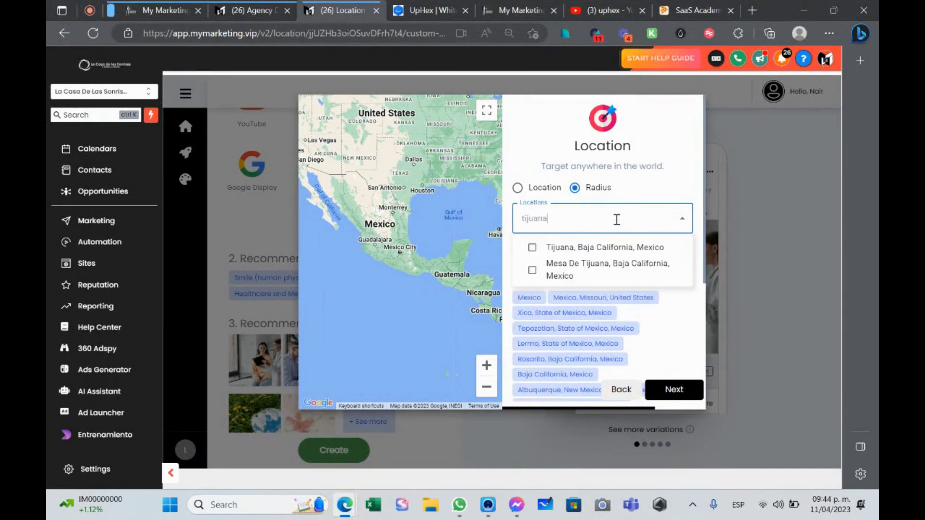
{"action": "left_click", "coordinate": [531, 248]}
Measure the location radius in kilometres
{"action": "scroll", "coordinate": [622, 260], "scroll_direction": "down", "scroll_amount": 2}
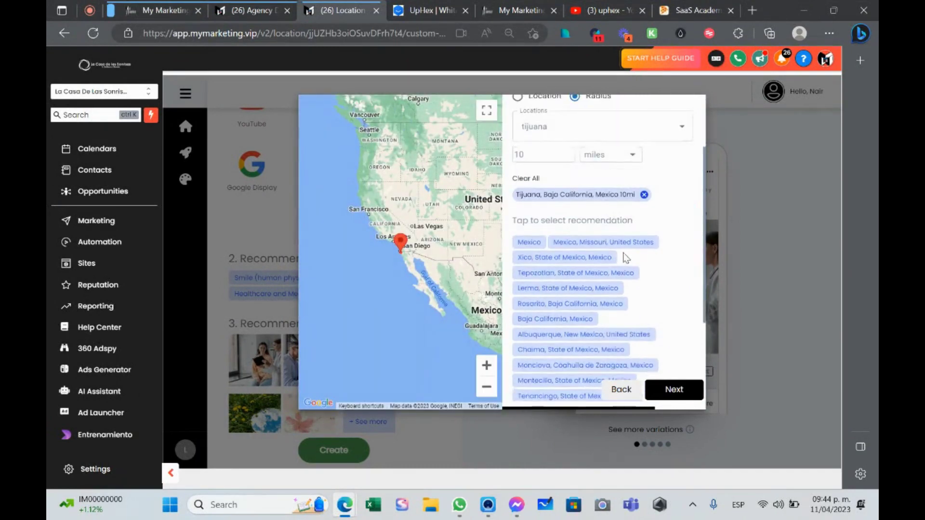
{"action": "scroll", "coordinate": [655, 253], "scroll_direction": "up", "scroll_amount": 1}
{"action": "left_click", "coordinate": [620, 200]}
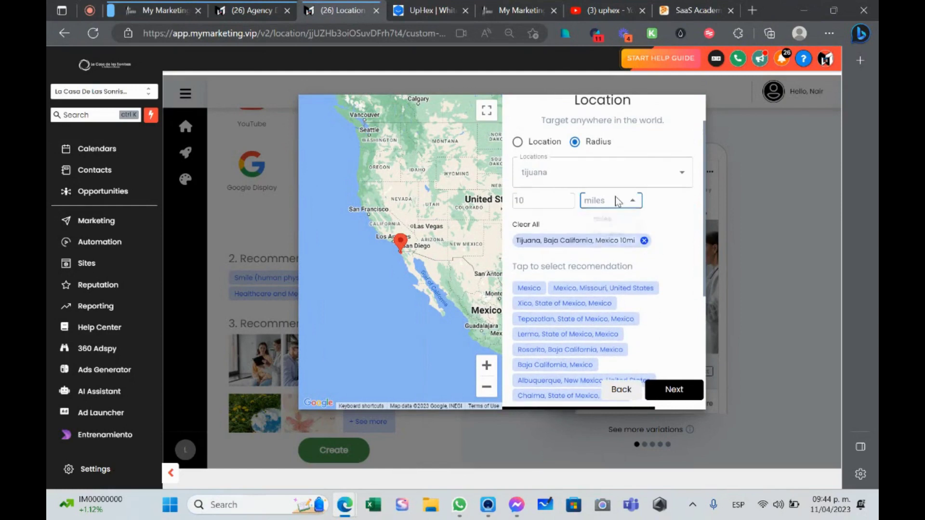
{"action": "left_click", "coordinate": [612, 239]}
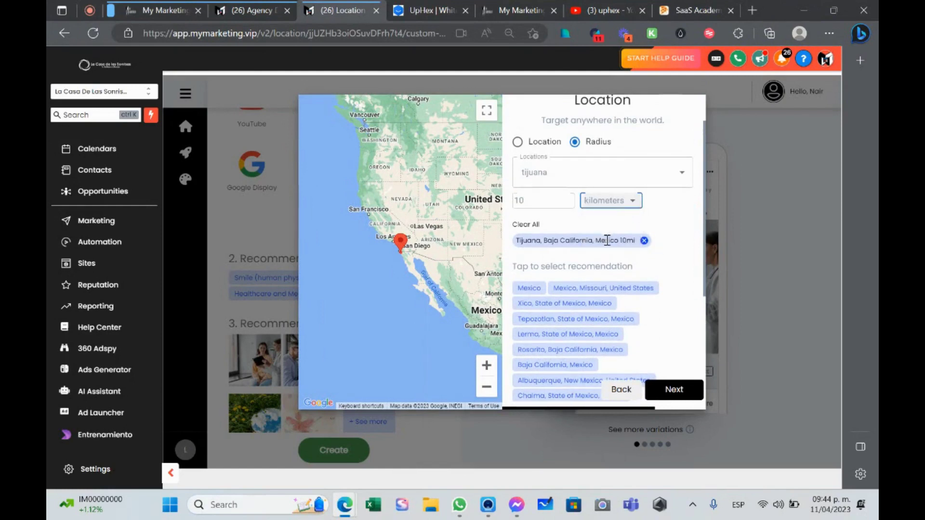
{"action": "left_click", "coordinate": [672, 388]}
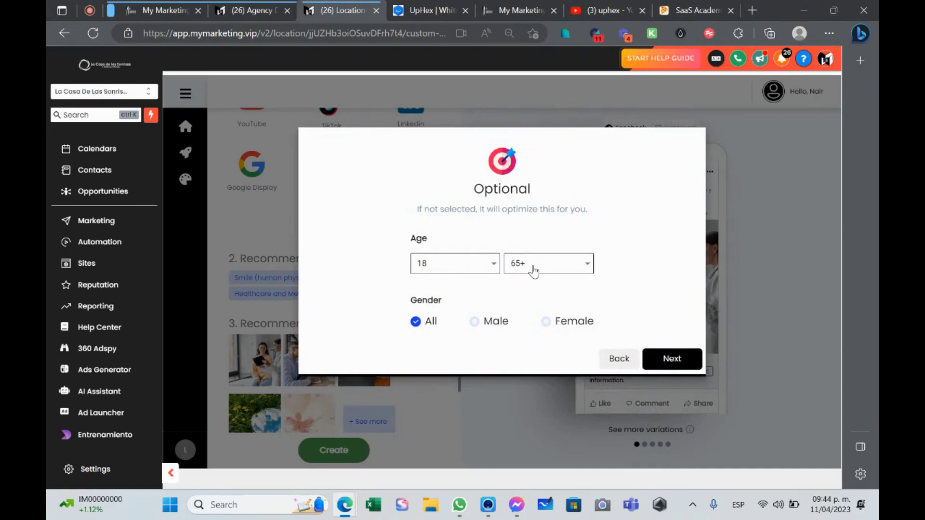
Limit the audience to women aged 18–40
{"action": "left_click", "coordinate": [534, 272]}
{"action": "scroll", "coordinate": [544, 222], "scroll_direction": "up", "scroll_amount": 4}
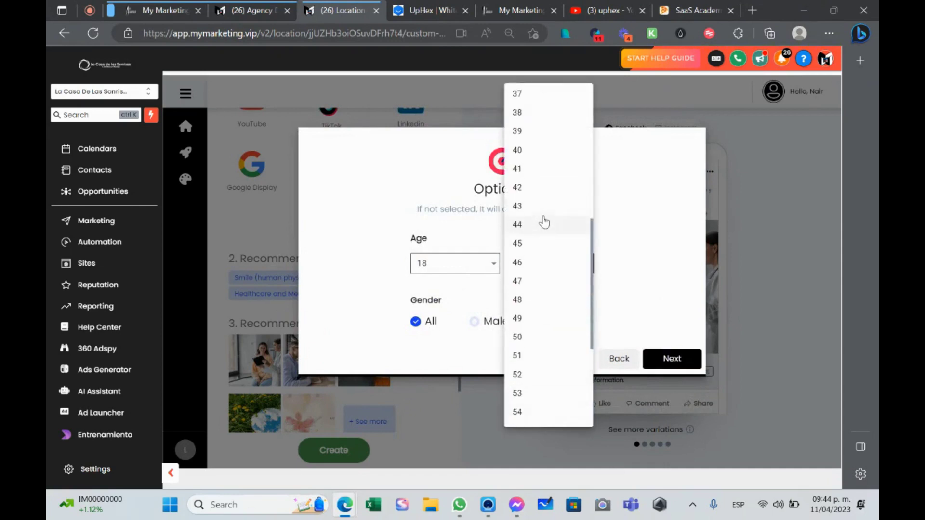
{"action": "left_click", "coordinate": [534, 152]}
{"action": "left_click", "coordinate": [547, 321]}
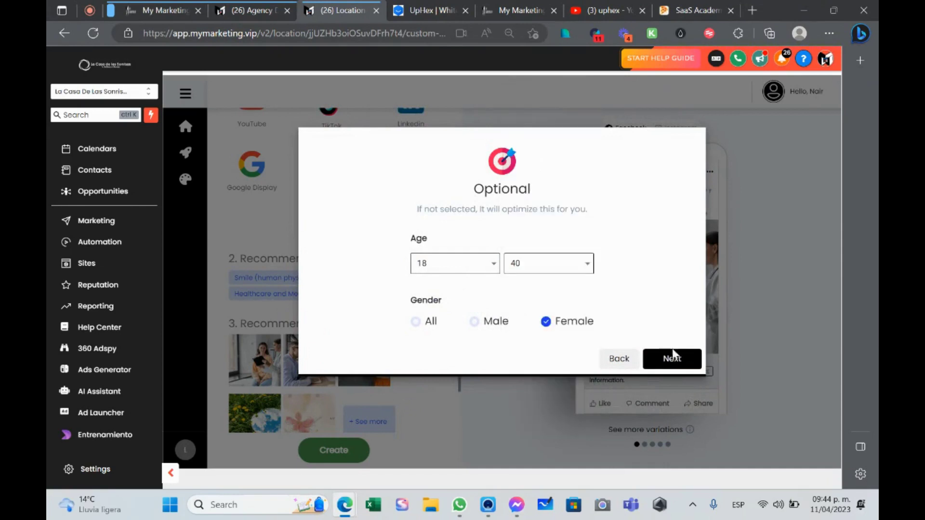
{"action": "left_click", "coordinate": [672, 359]}
{"action": "scroll", "coordinate": [350, 378], "scroll_direction": "down", "scroll_amount": 2}
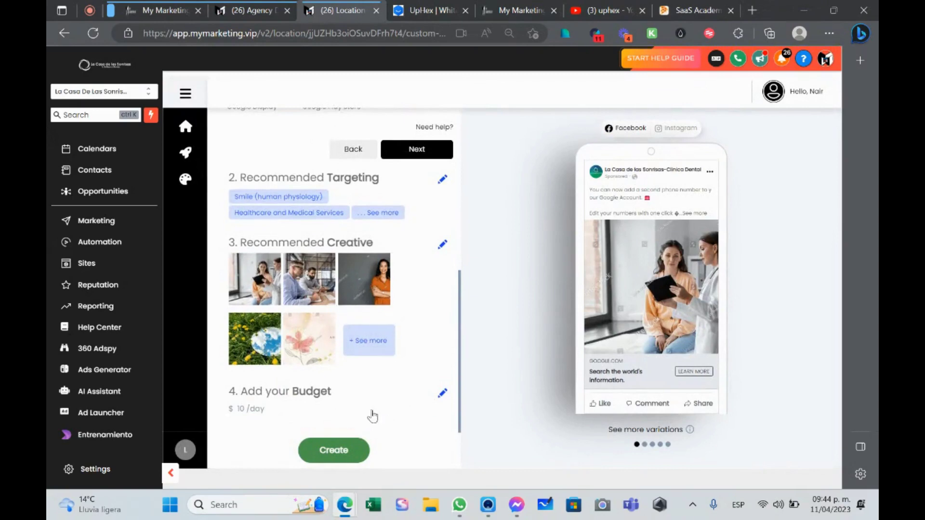
Attempt to create the campaign and review the generated ad content
{"action": "left_click", "coordinate": [346, 450]}
{"action": "left_click", "coordinate": [502, 307]}
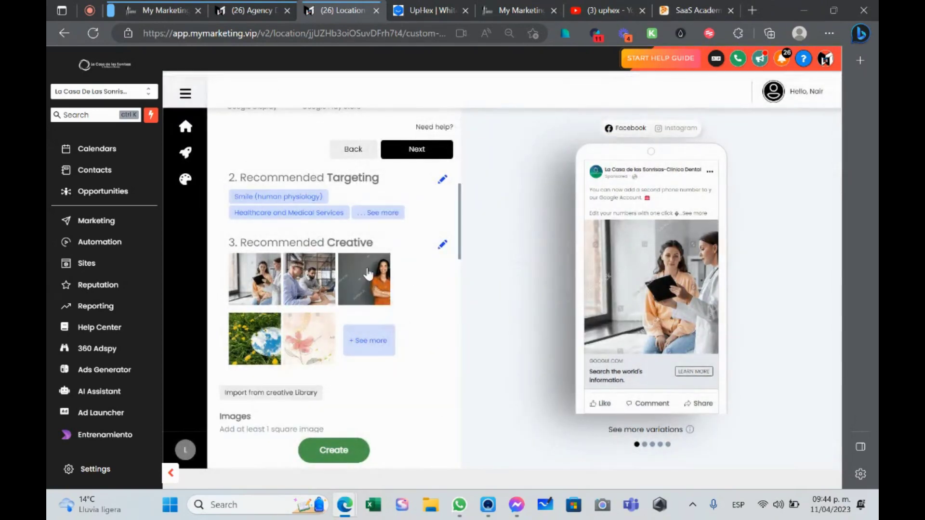
{"action": "scroll", "coordinate": [380, 337], "scroll_direction": "down", "scroll_amount": 5}
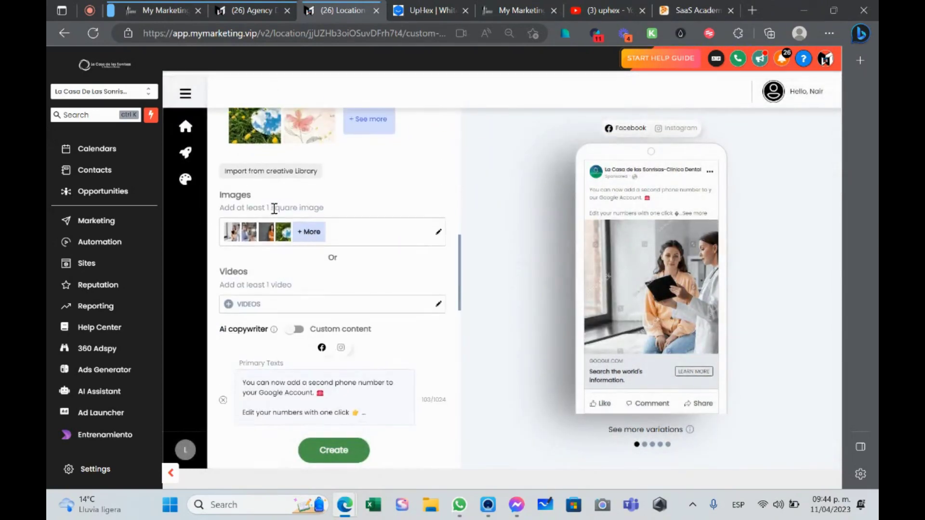
{"action": "scroll", "coordinate": [320, 258], "scroll_direction": "down", "scroll_amount": 1}
{"action": "scroll", "coordinate": [318, 231], "scroll_direction": "down", "scroll_amount": 3}
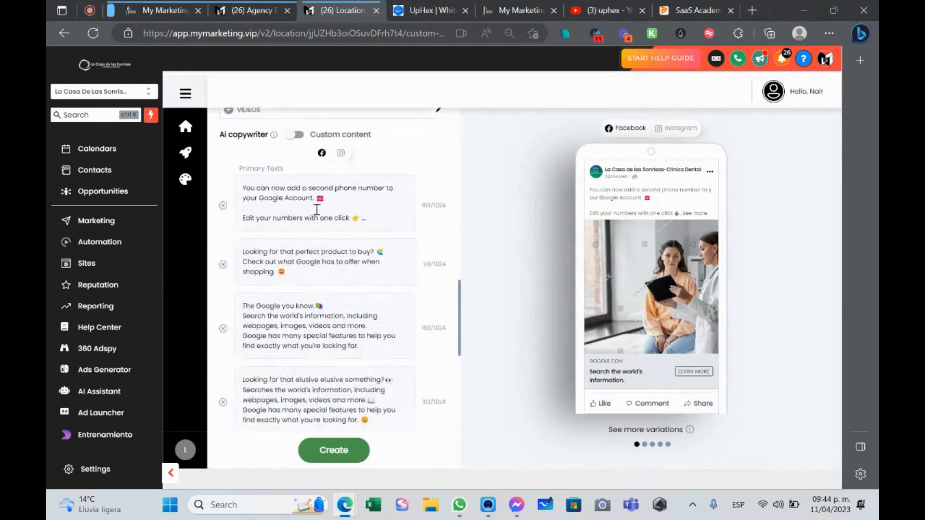
{"action": "scroll", "coordinate": [338, 207], "scroll_direction": "down", "scroll_amount": 2}
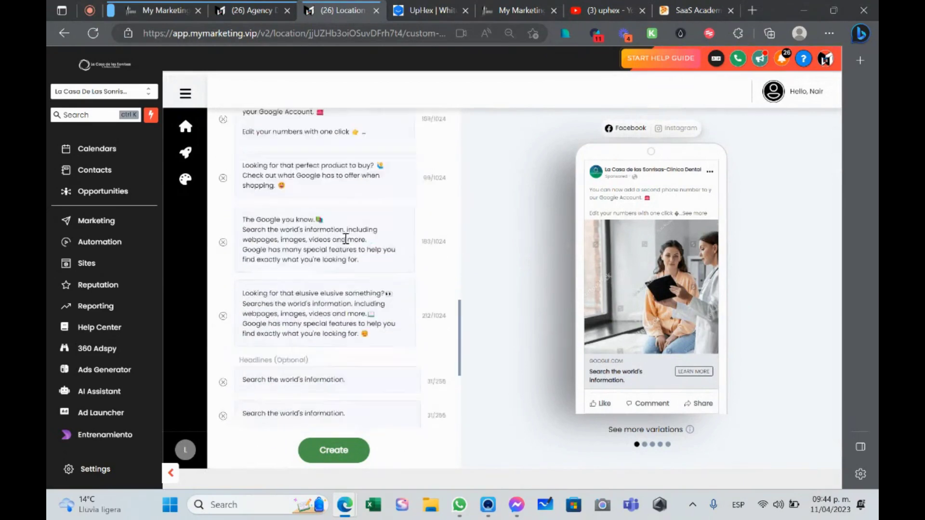
{"action": "scroll", "coordinate": [351, 239], "scroll_direction": "down", "scroll_amount": 2}
{"action": "scroll", "coordinate": [362, 301], "scroll_direction": "down", "scroll_amount": 2}
{"action": "scroll", "coordinate": [346, 369], "scroll_direction": "down", "scroll_amount": 1}
{"action": "scroll", "coordinate": [313, 269], "scroll_direction": "up", "scroll_amount": 3}
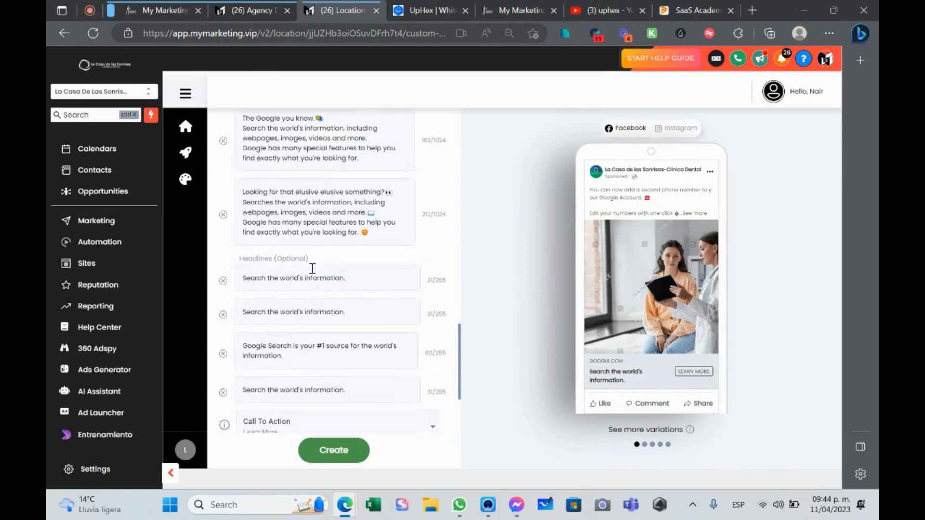
{"action": "scroll", "coordinate": [355, 233], "scroll_direction": "up", "scroll_amount": 2}
{"action": "scroll", "coordinate": [375, 224], "scroll_direction": "up", "scroll_amount": 3}
{"action": "scroll", "coordinate": [385, 241], "scroll_direction": "down", "scroll_amount": 3}
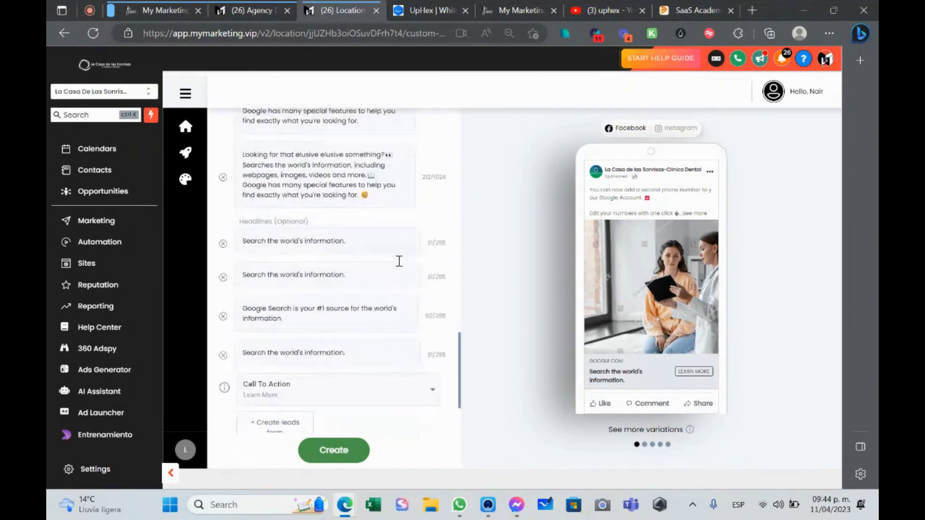
{"action": "scroll", "coordinate": [390, 337], "scroll_direction": "down", "scroll_amount": 2}
Remove the first duplicate headline flagged by the duplicate warning
{"action": "left_click", "coordinate": [352, 452]}
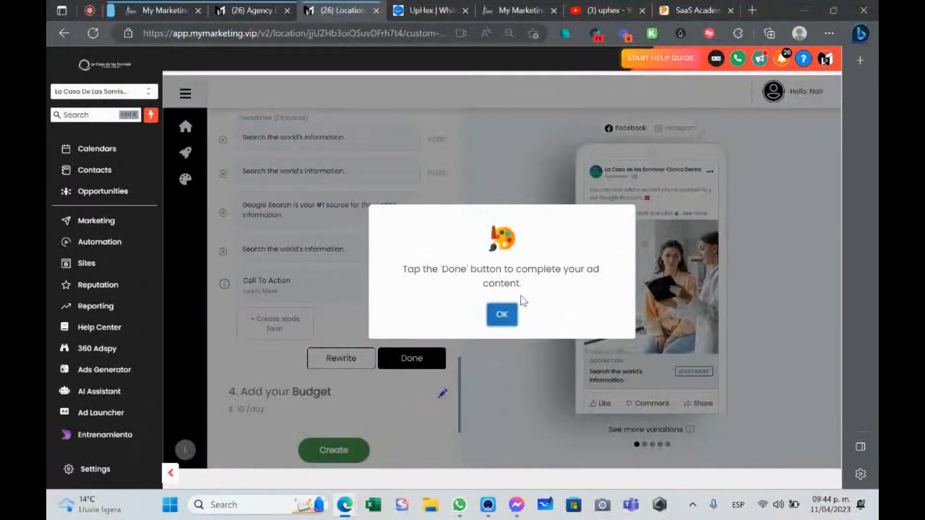
{"action": "left_click", "coordinate": [501, 313]}
{"action": "left_click", "coordinate": [415, 362]}
{"action": "left_click", "coordinate": [501, 313]}
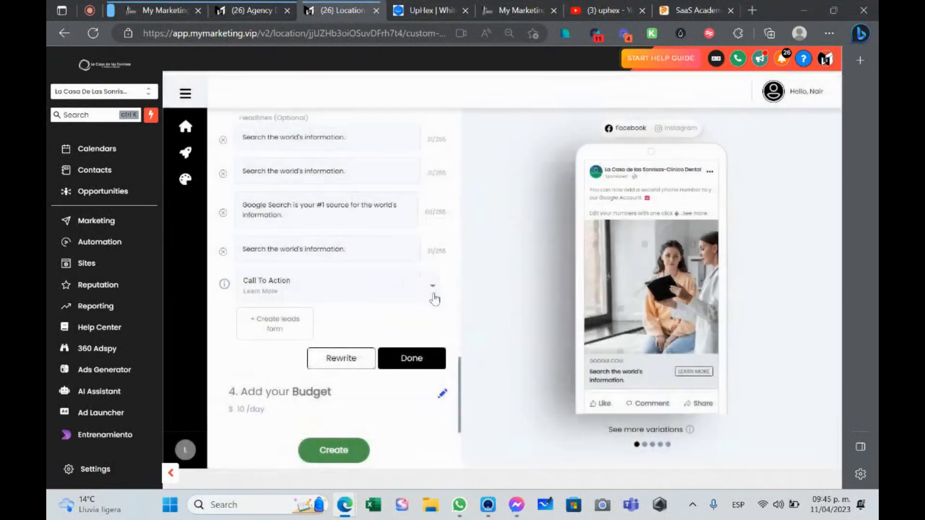
{"action": "scroll", "coordinate": [290, 269], "scroll_direction": "up", "scroll_amount": 1}
{"action": "scroll", "coordinate": [254, 317], "scroll_direction": "up", "scroll_amount": 1}
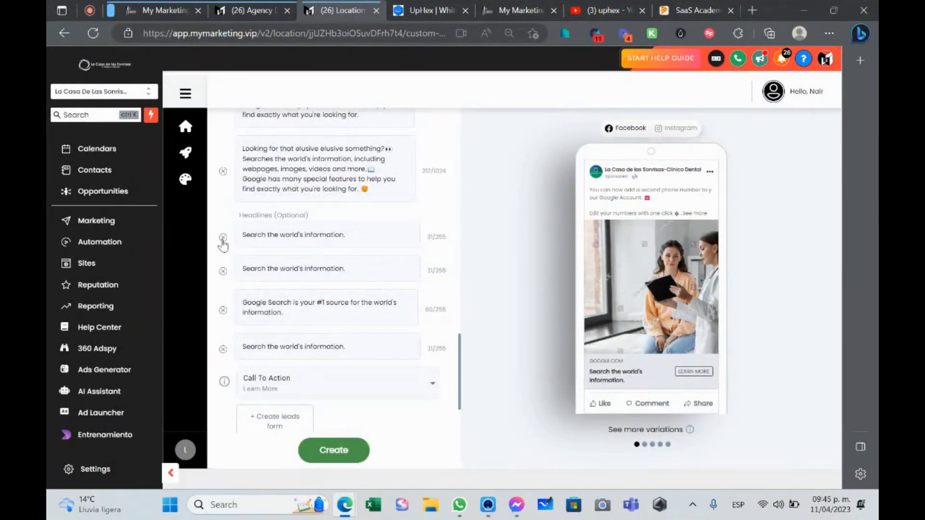
{"action": "left_click", "coordinate": [223, 238]}
Remove the remaining duplicate "Search the world's information." headline
{"action": "left_click", "coordinate": [338, 450]}
{"action": "left_click", "coordinate": [502, 314]}
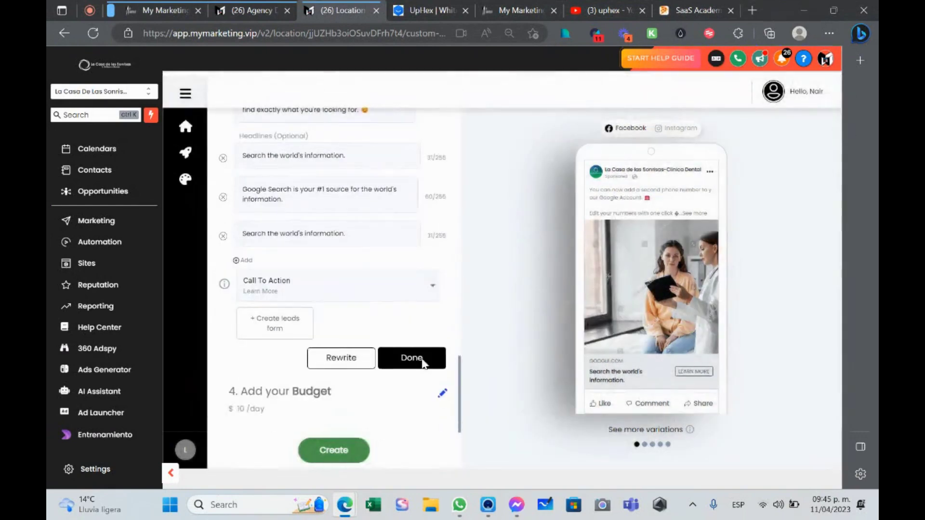
{"action": "left_click", "coordinate": [423, 364]}
{"action": "left_click", "coordinate": [501, 314]}
{"action": "scroll", "coordinate": [289, 328], "scroll_direction": "up", "scroll_amount": 2}
{"action": "left_click", "coordinate": [223, 336]}
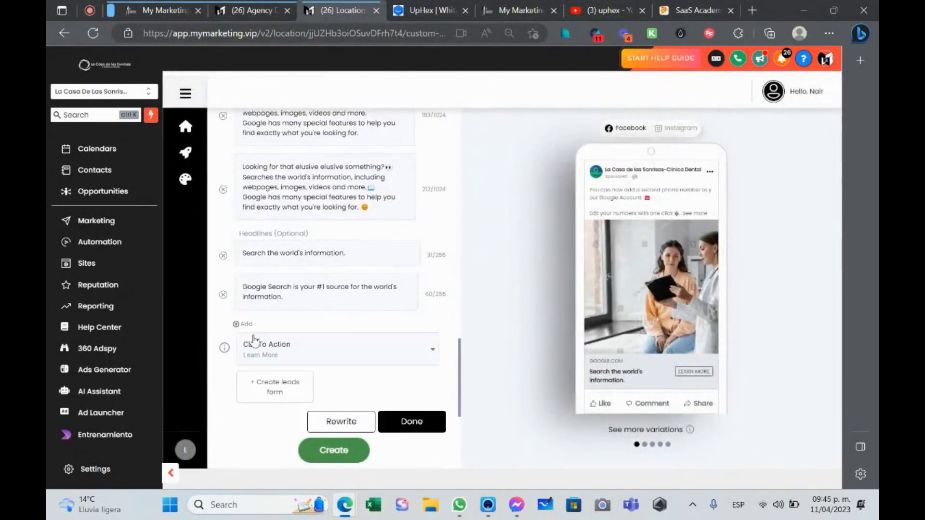
Finish the ad content and set the call to action to Learn More
{"action": "scroll", "coordinate": [254, 339], "scroll_direction": "down", "scroll_amount": 1}
{"action": "left_click", "coordinate": [424, 356]}
{"action": "left_click", "coordinate": [502, 314]}
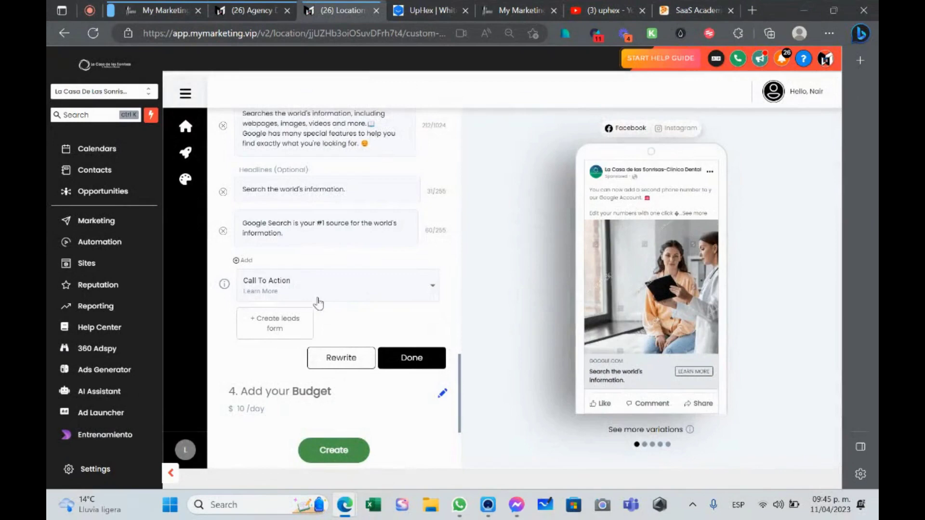
{"action": "left_click", "coordinate": [306, 289]}
Open a new leads form, then close it without saving
{"action": "left_click", "coordinate": [295, 320]}
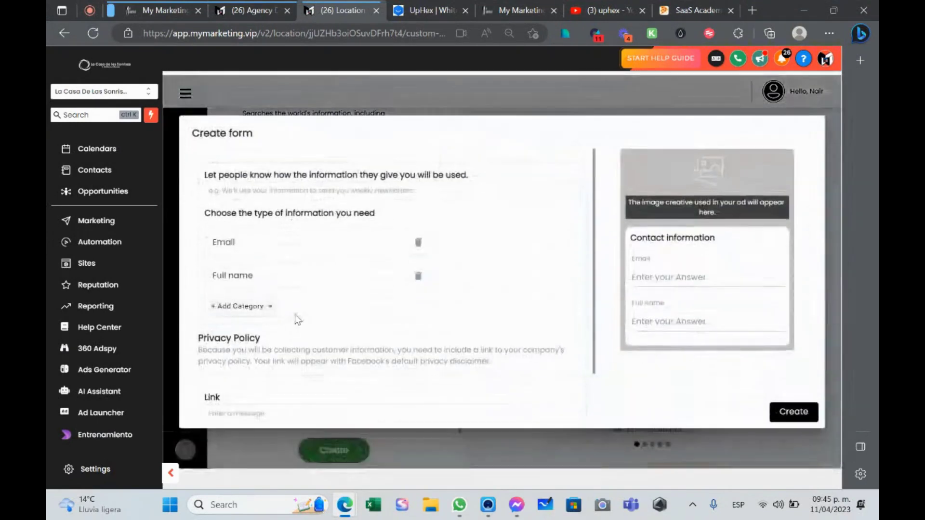
{"action": "scroll", "coordinate": [373, 258], "scroll_direction": "down", "scroll_amount": 2}
{"action": "scroll", "coordinate": [324, 266], "scroll_direction": "up", "scroll_amount": 1}
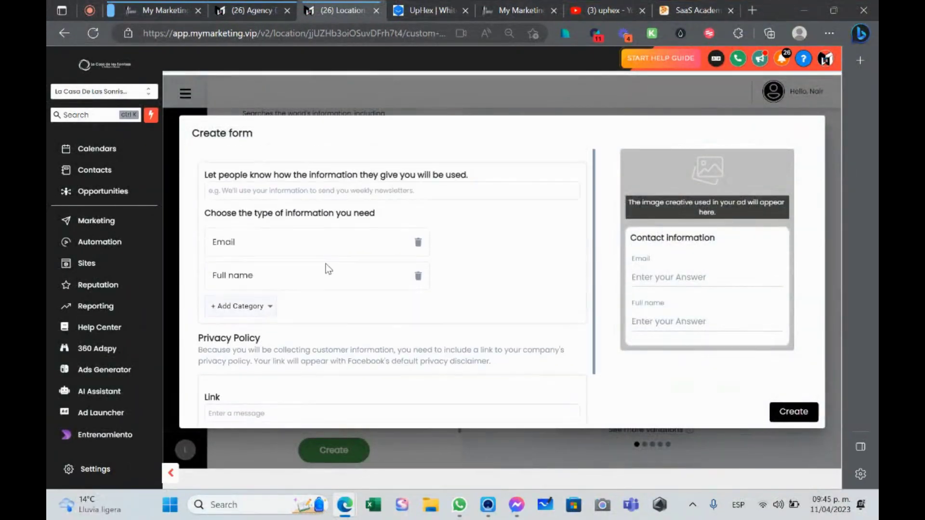
{"action": "scroll", "coordinate": [308, 299], "scroll_direction": "down", "scroll_amount": 1}
{"action": "scroll", "coordinate": [525, 280], "scroll_direction": "up", "scroll_amount": 1}
{"action": "left_click", "coordinate": [810, 110]}
Start a new Facebook ad mockup from the creative hub
{"action": "scroll", "coordinate": [337, 241], "scroll_direction": "up", "scroll_amount": 3}
{"action": "scroll", "coordinate": [289, 217], "scroll_direction": "up", "scroll_amount": 3}
{"action": "left_click", "coordinate": [185, 181]}
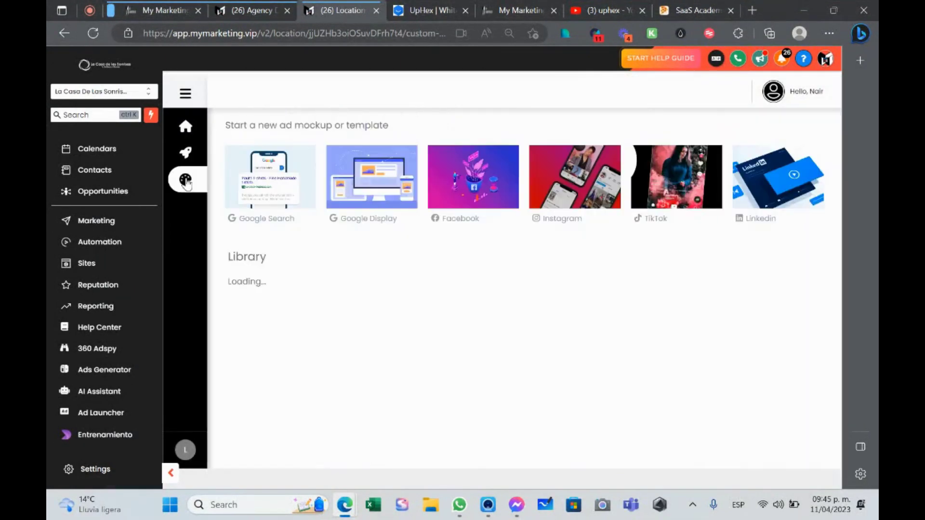
{"action": "scroll", "coordinate": [375, 325], "scroll_direction": "down", "scroll_amount": 1}
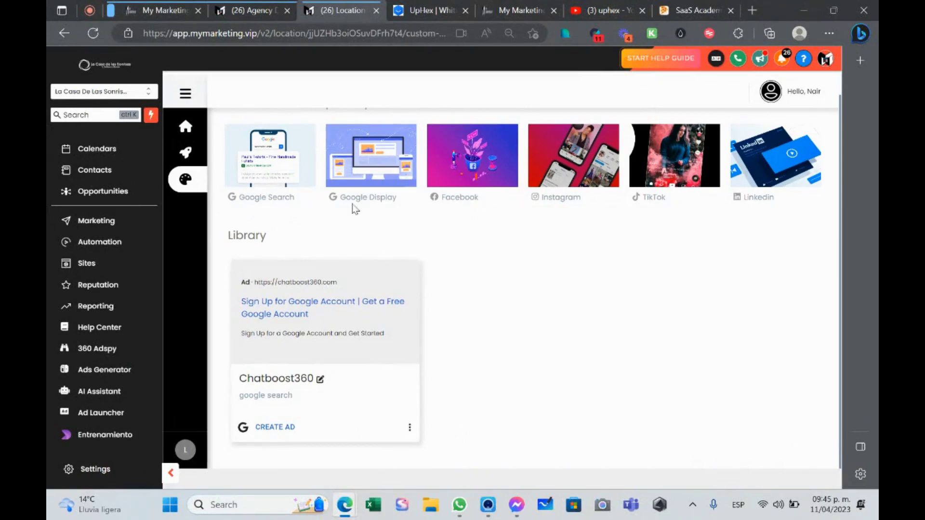
{"action": "left_click", "coordinate": [476, 181]}
{"action": "scroll", "coordinate": [402, 227], "scroll_direction": "down", "scroll_amount": 1}
{"action": "scroll", "coordinate": [402, 227], "scroll_direction": "down", "scroll_amount": 2}
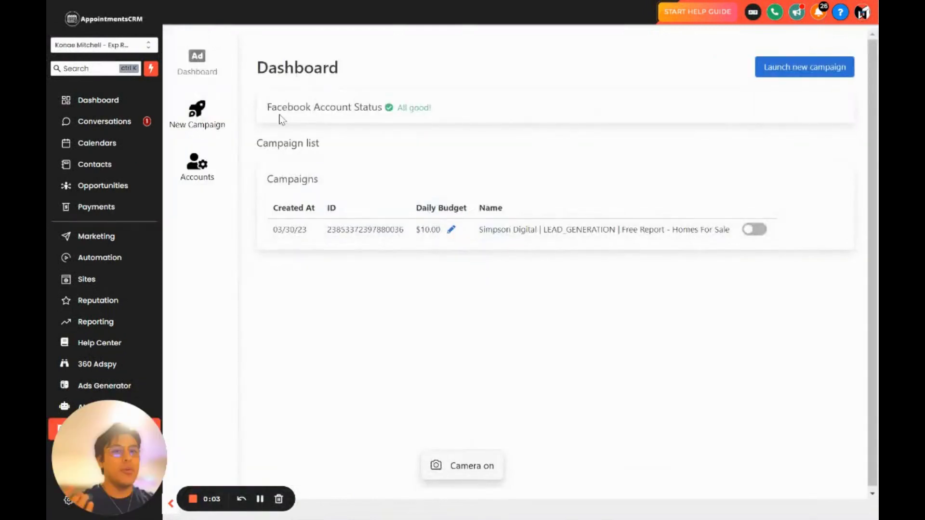
Start a new UpHex Facebook campaign from AppointmentsCRM's New Listing real-estate template
{"action": "left_click", "coordinate": [206, 114]}
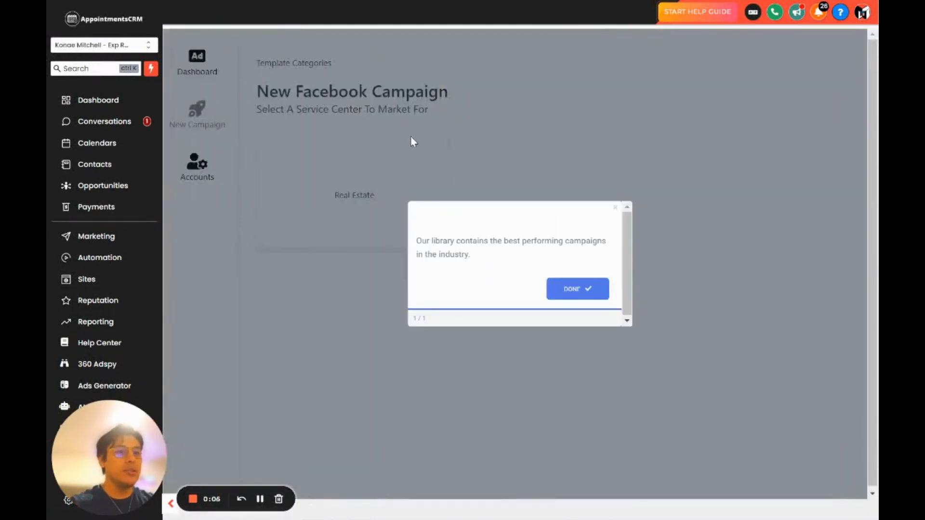
{"action": "left_click", "coordinate": [562, 291]}
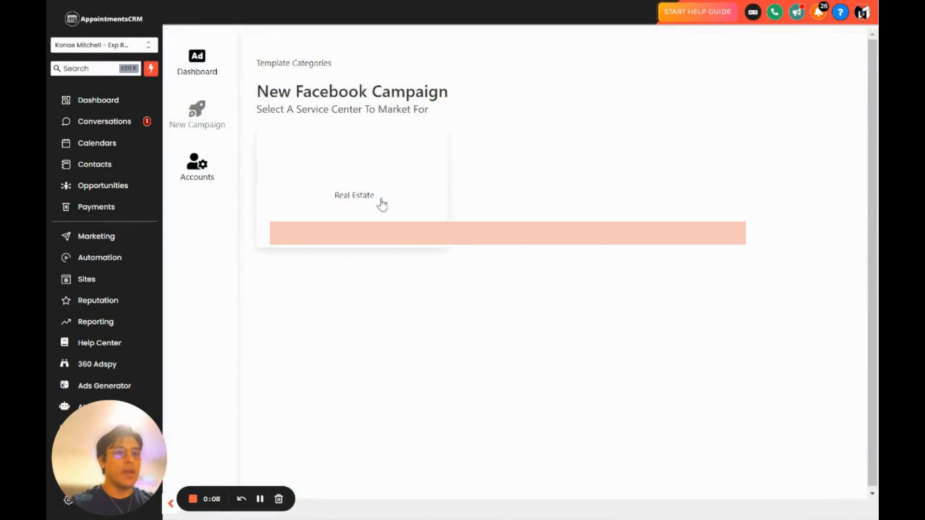
{"action": "left_click", "coordinate": [389, 172]}
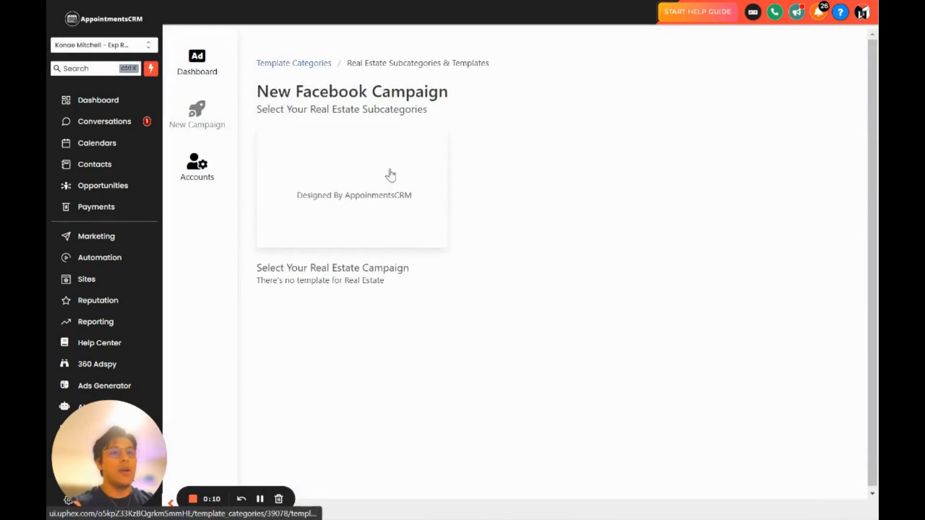
{"action": "left_click", "coordinate": [385, 185]}
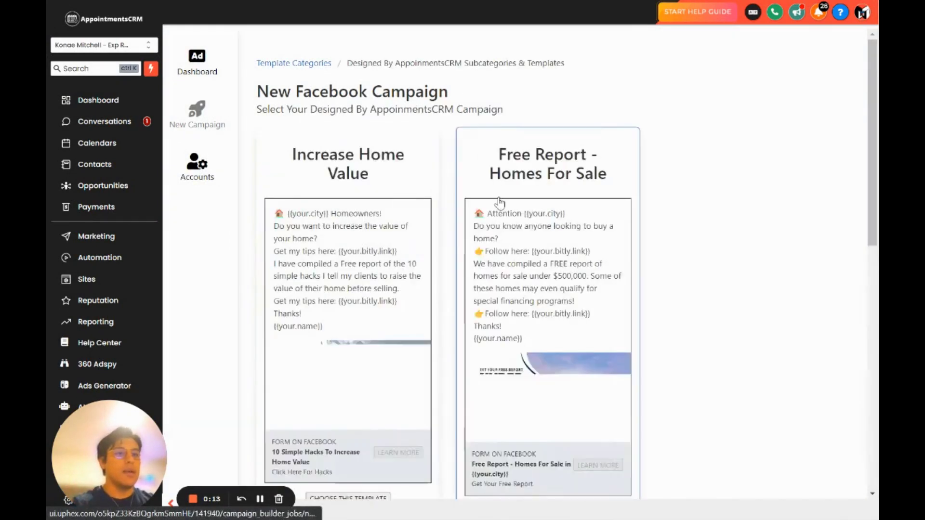
{"action": "scroll", "coordinate": [496, 201], "scroll_direction": "down", "scroll_amount": 5}
{"action": "scroll", "coordinate": [557, 186], "scroll_direction": "up", "scroll_amount": 5}
{"action": "scroll", "coordinate": [557, 193], "scroll_direction": "down", "scroll_amount": 10}
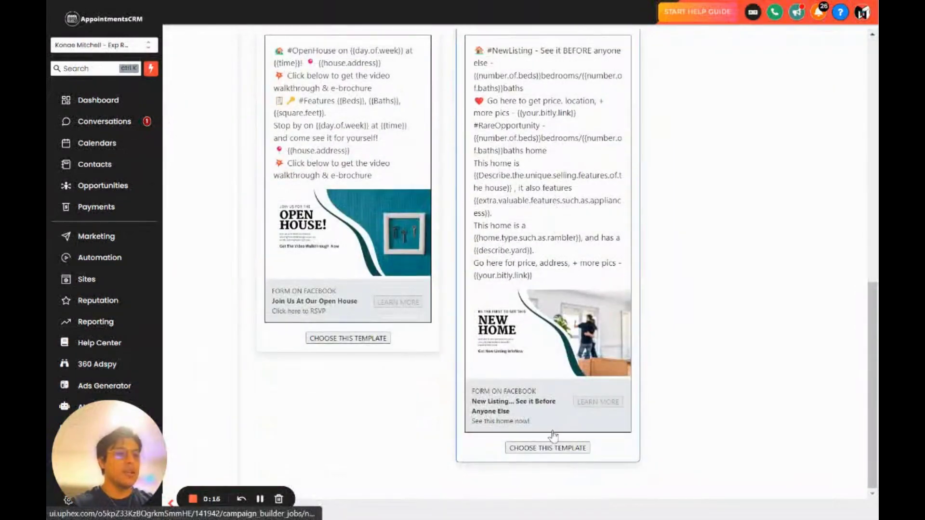
{"action": "scroll", "coordinate": [587, 242], "scroll_direction": "up", "scroll_amount": 5}
{"action": "left_click", "coordinate": [586, 238]}
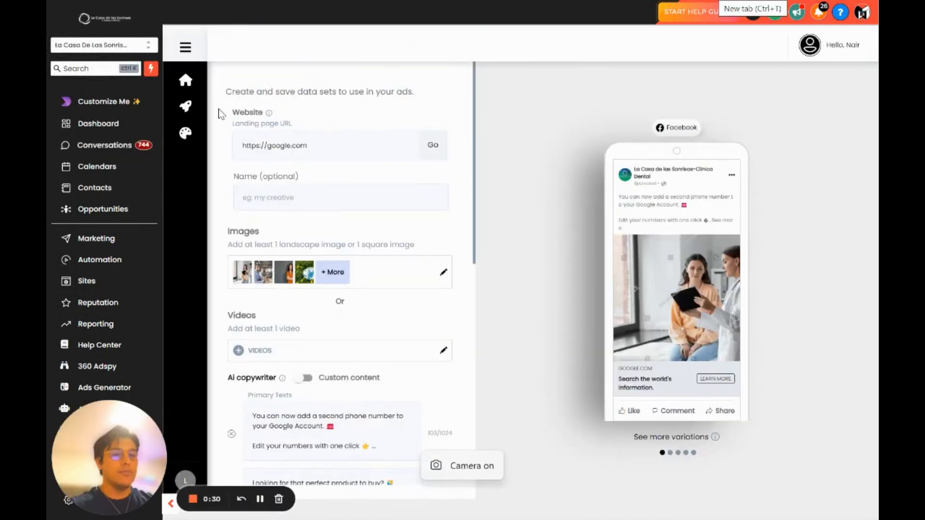
Delete the saved Chatboost360 creative from the Plai creative hub library
{"action": "left_click", "coordinate": [183, 135]}
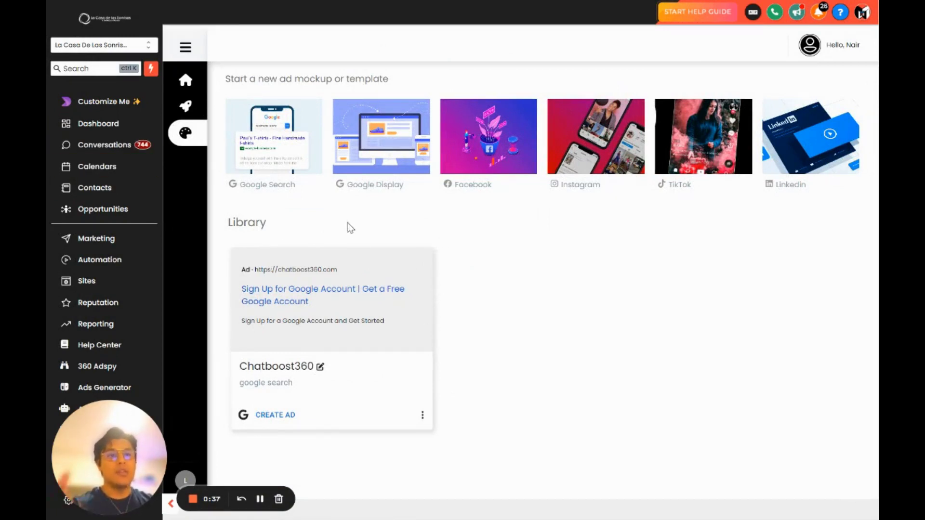
{"action": "left_click", "coordinate": [423, 416]}
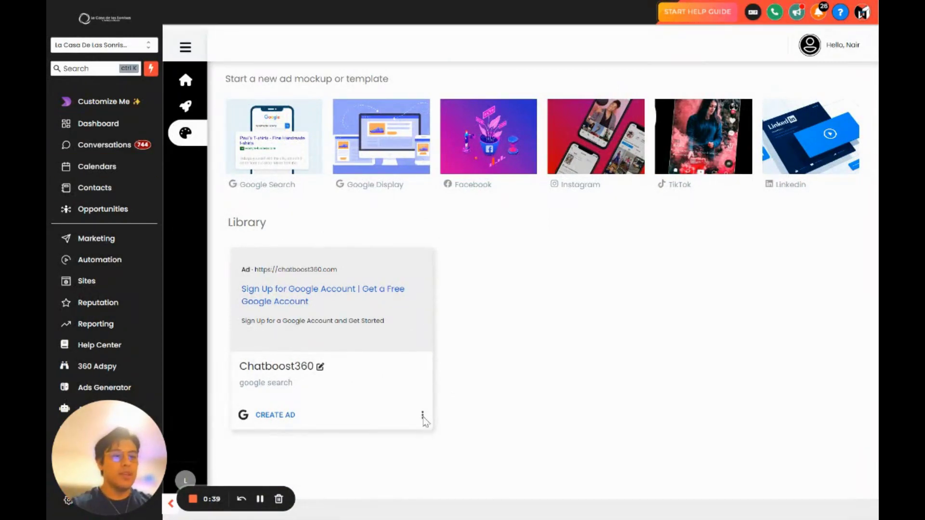
{"action": "left_click", "coordinate": [423, 415]}
{"action": "left_click", "coordinate": [395, 441]}
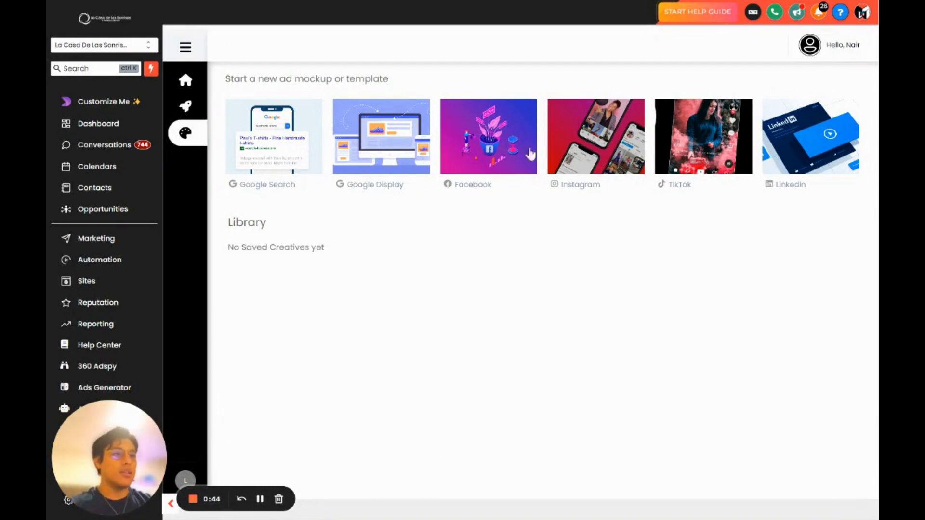
Create a new Facebook ad mockup named 'Braces Offer'
{"action": "left_click", "coordinate": [530, 153]}
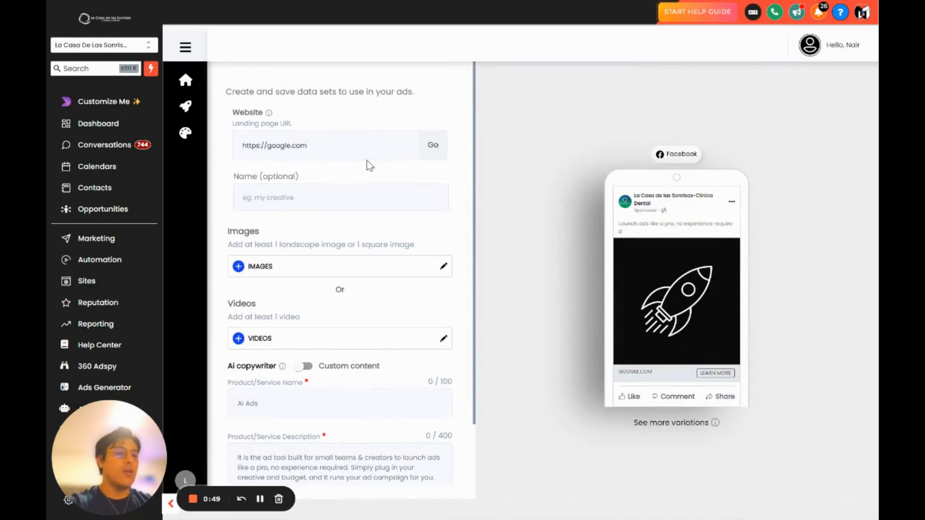
{"action": "scroll", "coordinate": [369, 166], "scroll_direction": "down", "scroll_amount": 1}
{"action": "left_click", "coordinate": [347, 140]}
{"action": "type", "text": "B"}
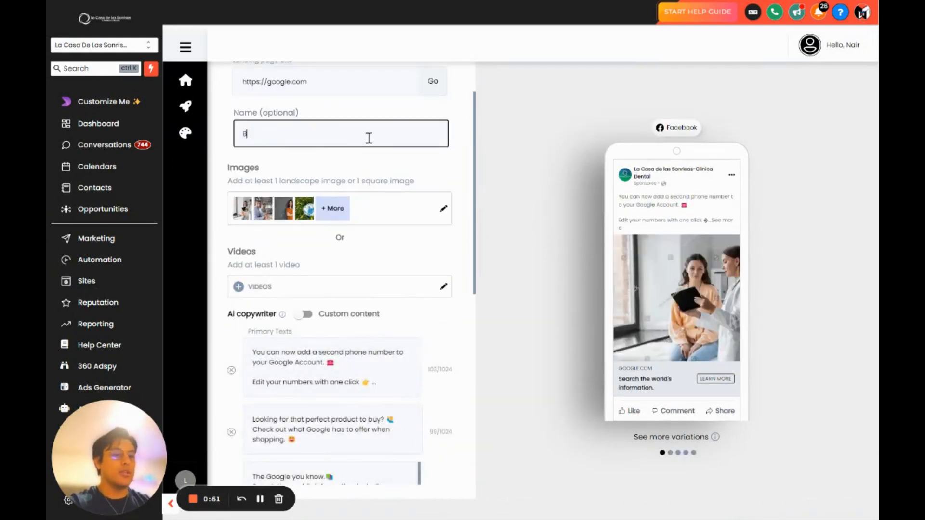
{"action": "type", "text": "races Dis"}
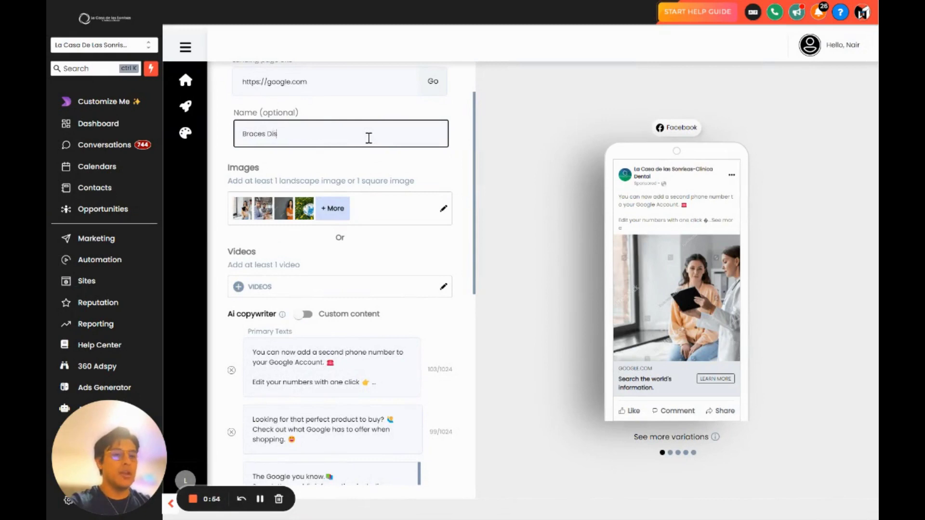
{"action": "type", "text": "count"}
{"action": "double_click", "coordinate": [289, 133]}
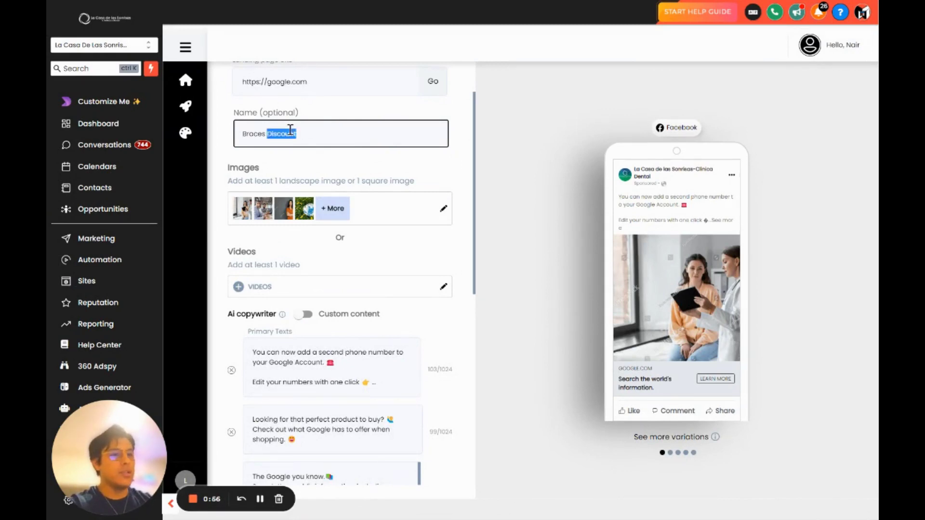
{"action": "type", "text": "Offer"}
{"action": "scroll", "coordinate": [365, 150], "scroll_direction": "down", "scroll_amount": 1}
{"action": "scroll", "coordinate": [365, 150], "scroll_direction": "down", "scroll_amount": 1}
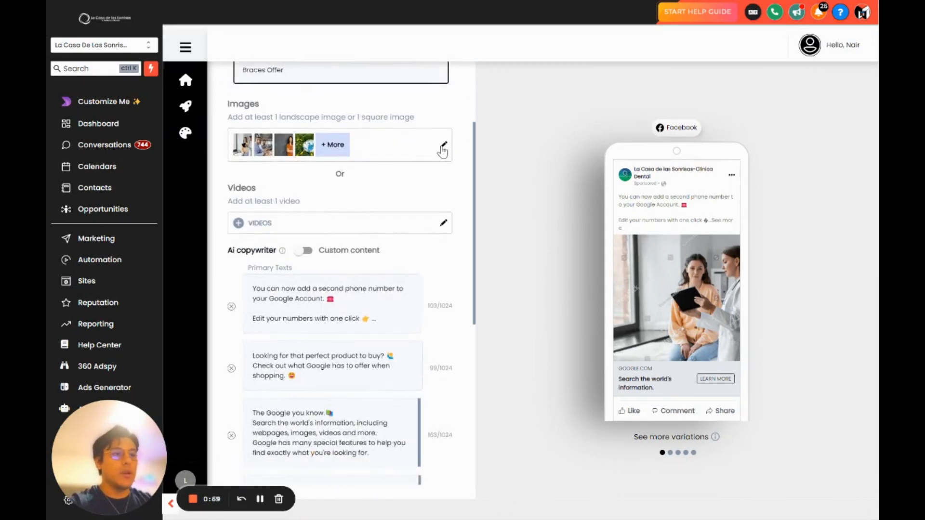
Check the ad's image upload option and the Budget section, then return to Plai's home dashboard
{"action": "left_click", "coordinate": [442, 145]}
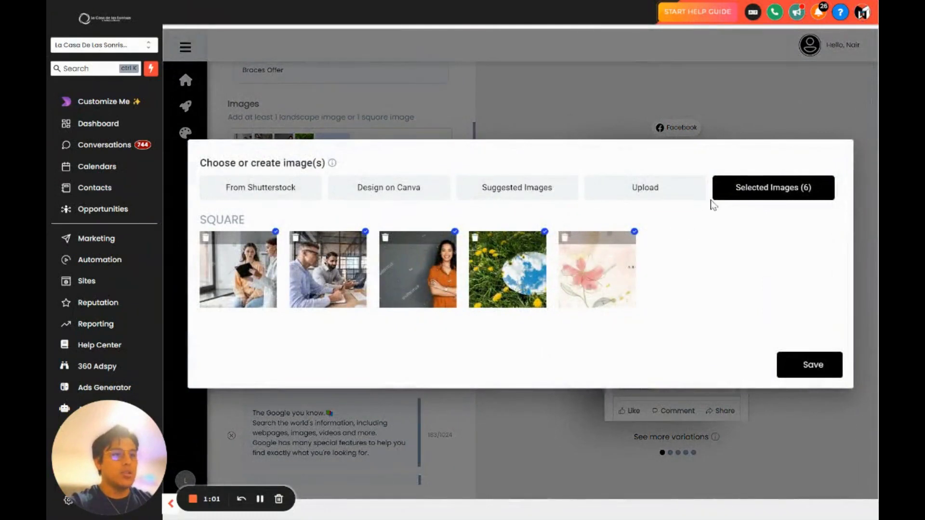
{"action": "left_click", "coordinate": [653, 191]}
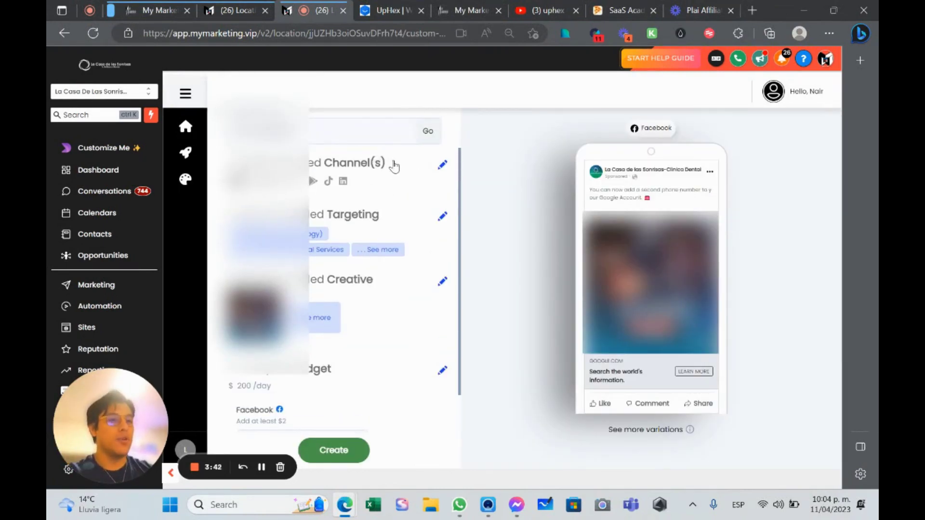
{"action": "scroll", "coordinate": [405, 182], "scroll_direction": "down", "scroll_amount": 1}
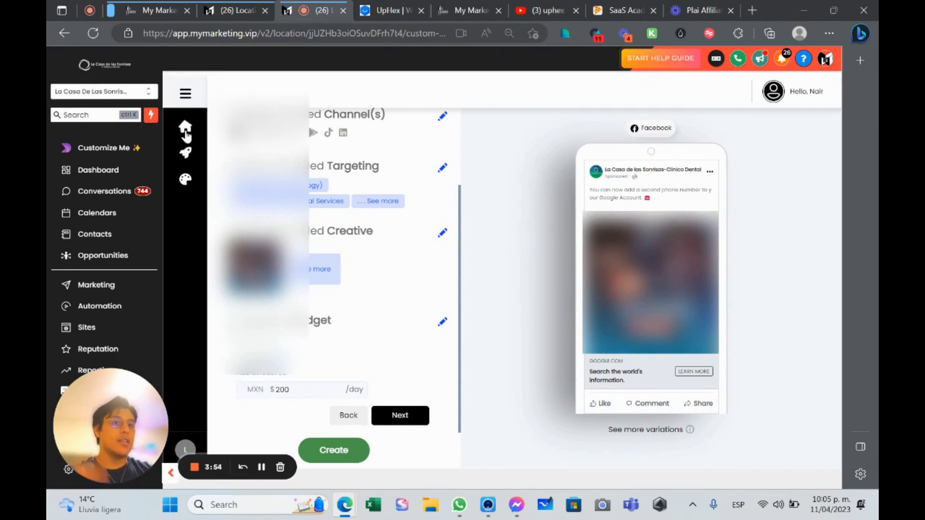
{"action": "left_click", "coordinate": [186, 127]}
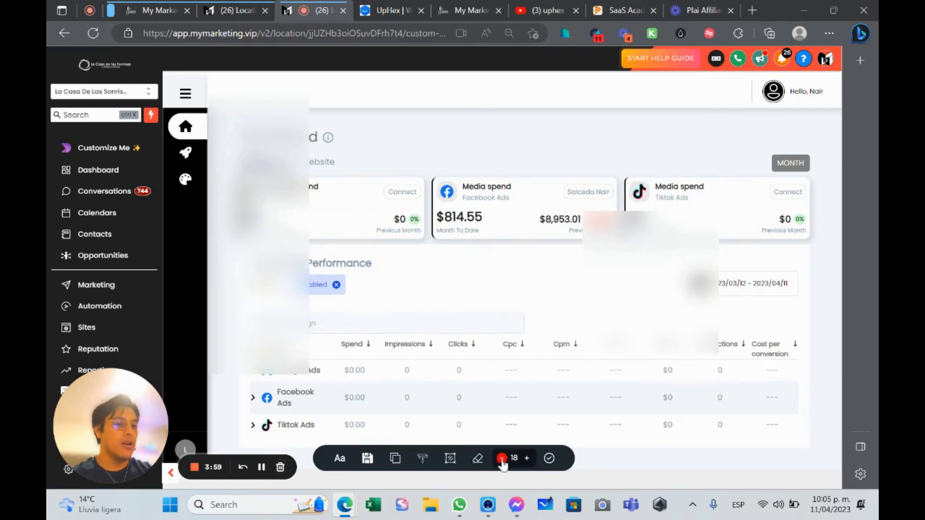
Review Plai's Website dashboard metrics, then switch back to the UpHex pricing page
{"action": "left_click", "coordinate": [478, 458]}
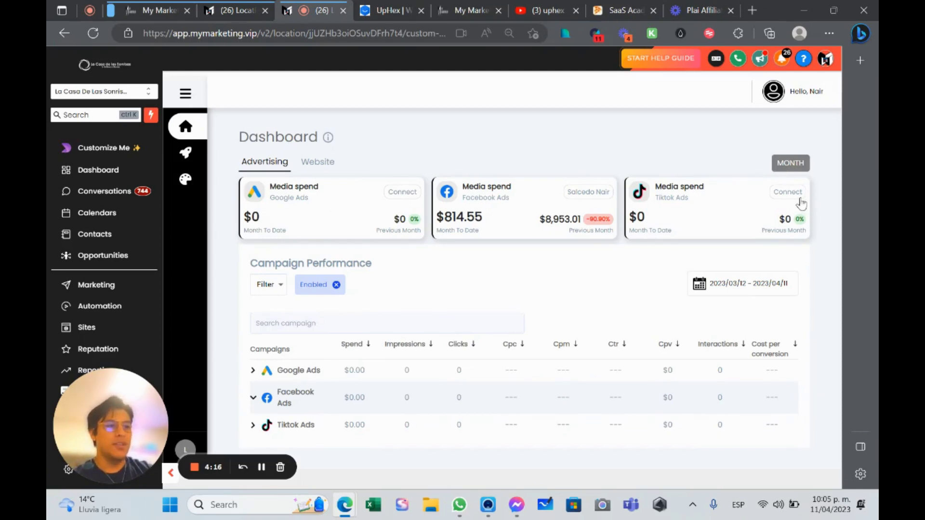
{"action": "left_click", "coordinate": [316, 163]}
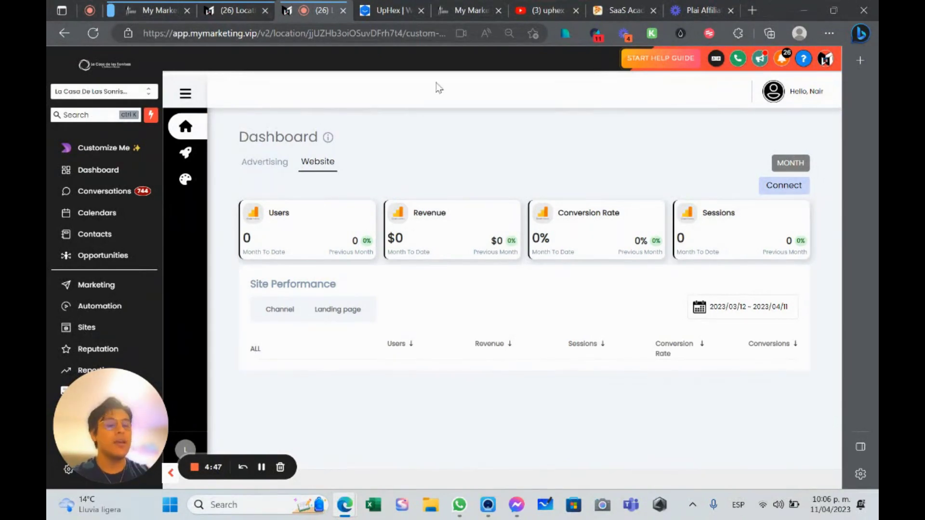
{"action": "left_click", "coordinate": [388, 10]}
{"action": "mouse_move", "coordinate": [492, 71]}
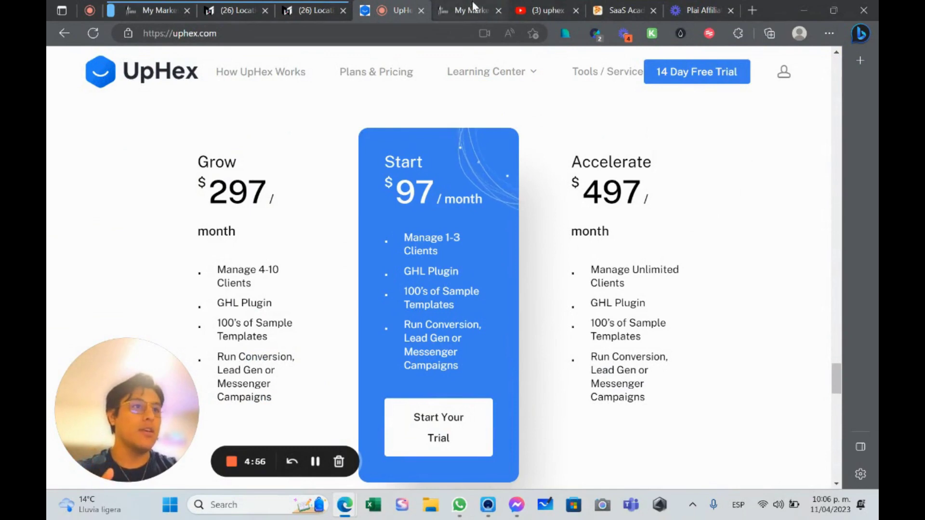
Navigate the browser to Plai's special-offer page via plai.io
{"action": "left_click", "coordinate": [445, 33]}
{"action": "type", "text": "plai."}
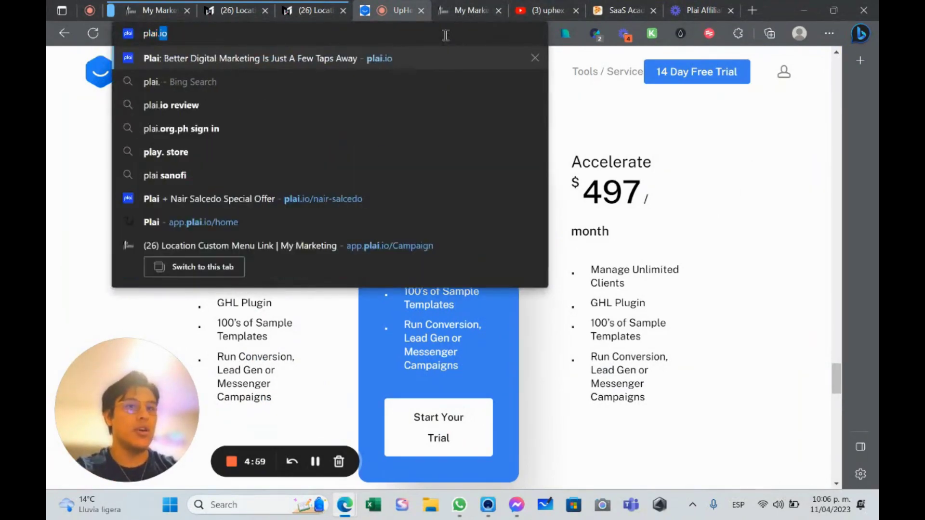
{"action": "type", "text": "io"}
{"action": "key", "text": "Down"}
{"action": "key", "text": "Down"}
{"action": "key", "text": "Down"}
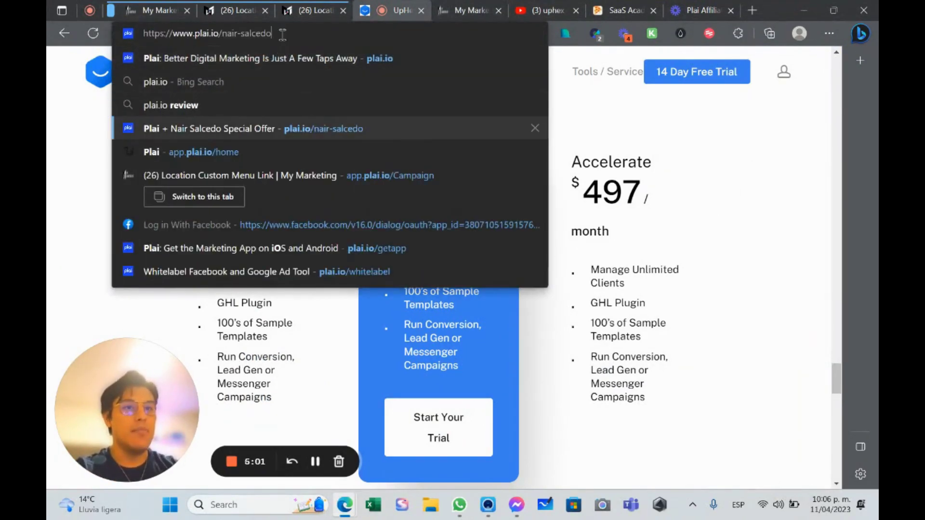
{"action": "key", "text": "Return"}
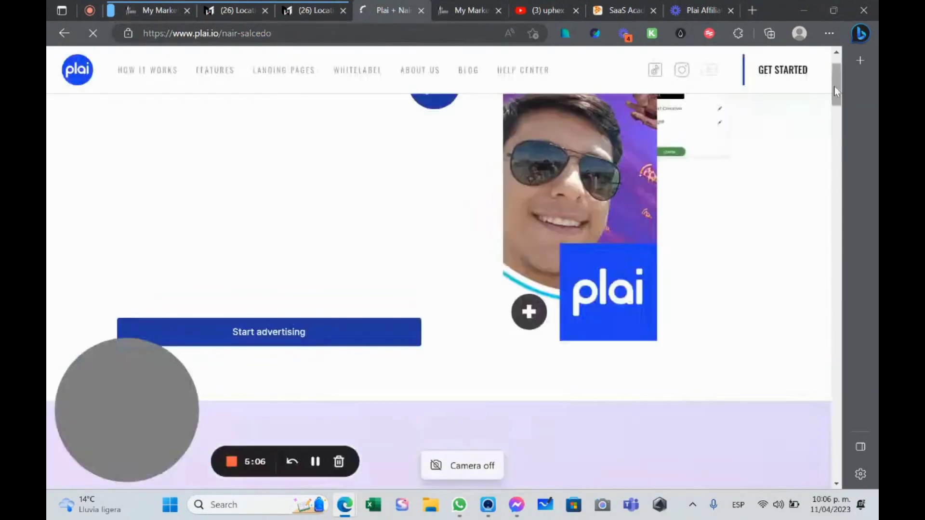
Scroll through Plai's special-offer pricing tiers, then switch to the SaaS Academy intros forum
{"action": "scroll", "coordinate": [836, 92], "scroll_direction": "down", "scroll_amount": 10}
{"action": "scroll", "coordinate": [670, 313], "scroll_direction": "down", "scroll_amount": 5}
{"action": "scroll", "coordinate": [613, 271], "scroll_direction": "up", "scroll_amount": 5}
{"action": "scroll", "coordinate": [613, 271], "scroll_direction": "up", "scroll_amount": 3}
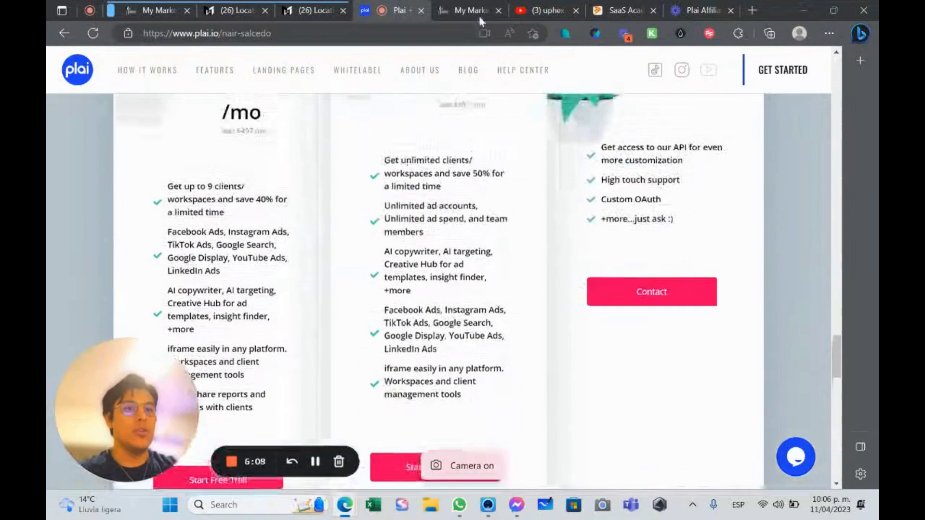
{"action": "left_click_drag", "start_coordinate": [622, 10], "coordinate": [395, 11]}
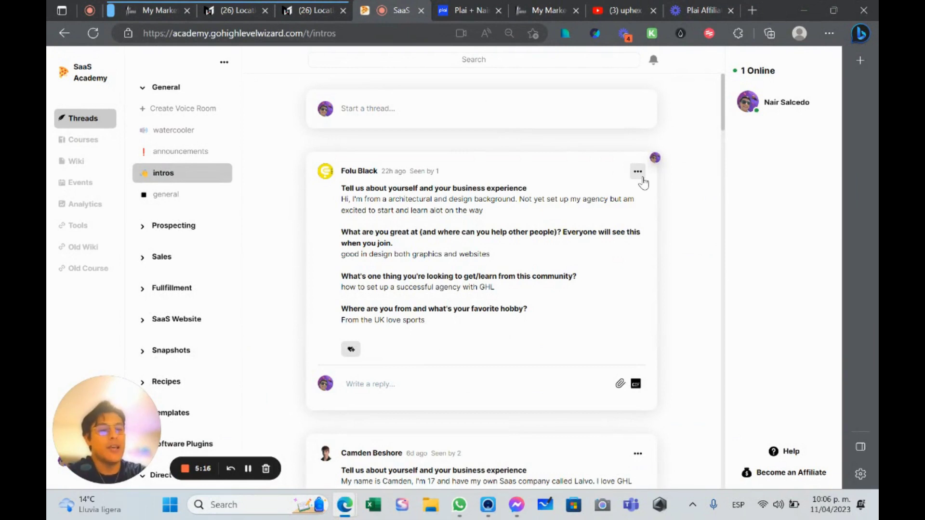
{"action": "scroll", "coordinate": [627, 188], "scroll_direction": "down", "scroll_amount": 1}
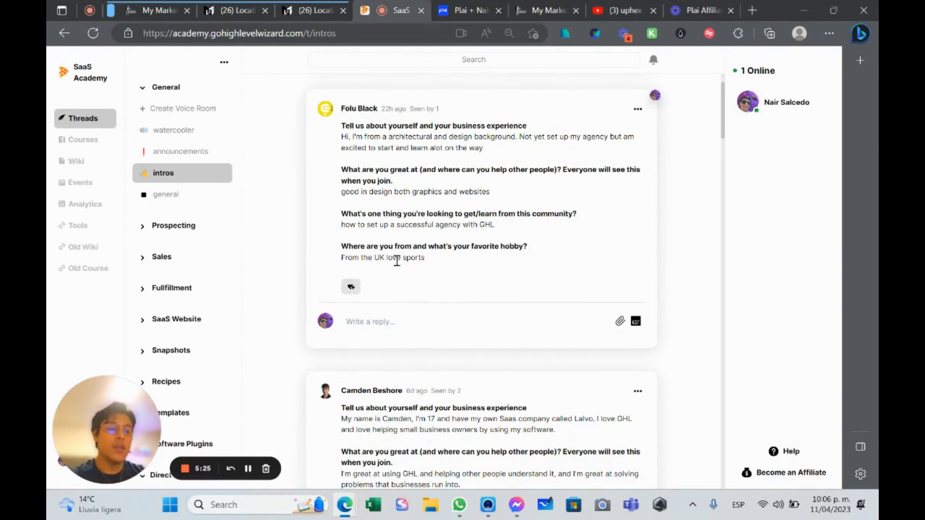
{"action": "scroll", "coordinate": [397, 260], "scroll_direction": "down", "scroll_amount": 4}
{"action": "scroll", "coordinate": [404, 202], "scroll_direction": "down", "scroll_amount": 4}
{"action": "scroll", "coordinate": [415, 144], "scroll_direction": "down", "scroll_amount": 2}
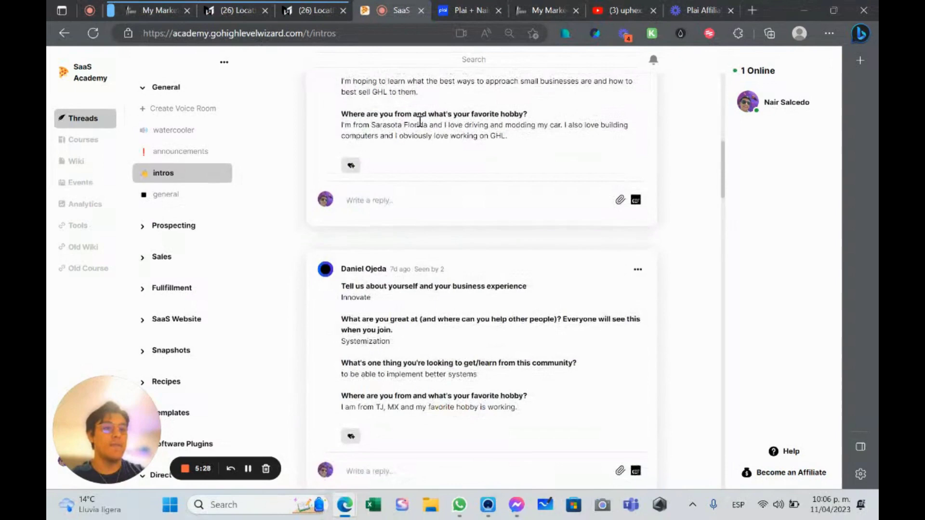
{"action": "scroll", "coordinate": [414, 144], "scroll_direction": "down", "scroll_amount": 3}
{"action": "scroll", "coordinate": [410, 222], "scroll_direction": "down", "scroll_amount": 1}
{"action": "scroll", "coordinate": [409, 222], "scroll_direction": "down", "scroll_amount": 5}
{"action": "scroll", "coordinate": [413, 230], "scroll_direction": "down", "scroll_amount": 1}
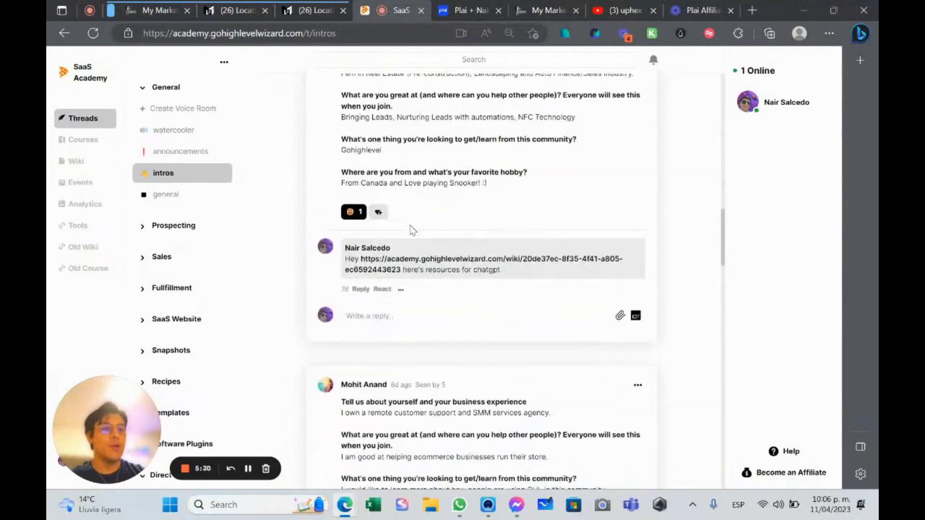
{"action": "scroll", "coordinate": [411, 230], "scroll_direction": "down", "scroll_amount": 5}
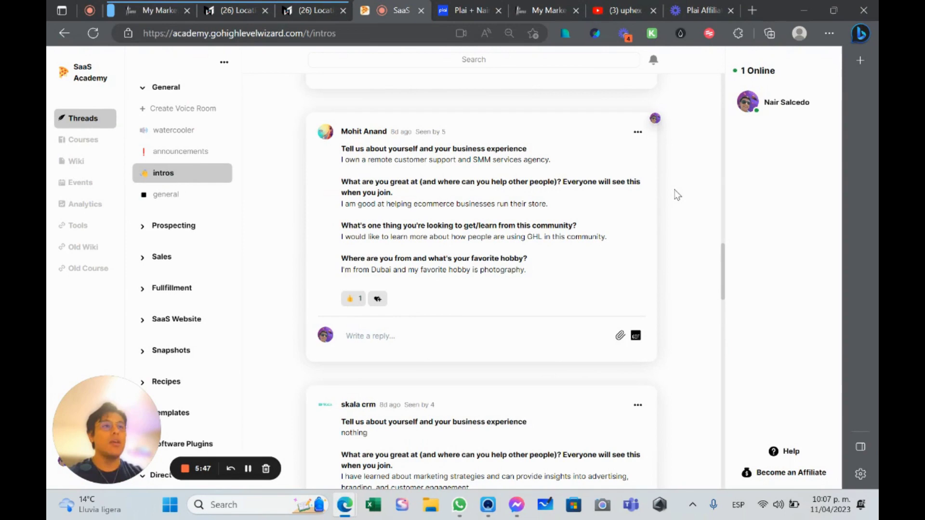
{"action": "left_click", "coordinate": [754, 6]}
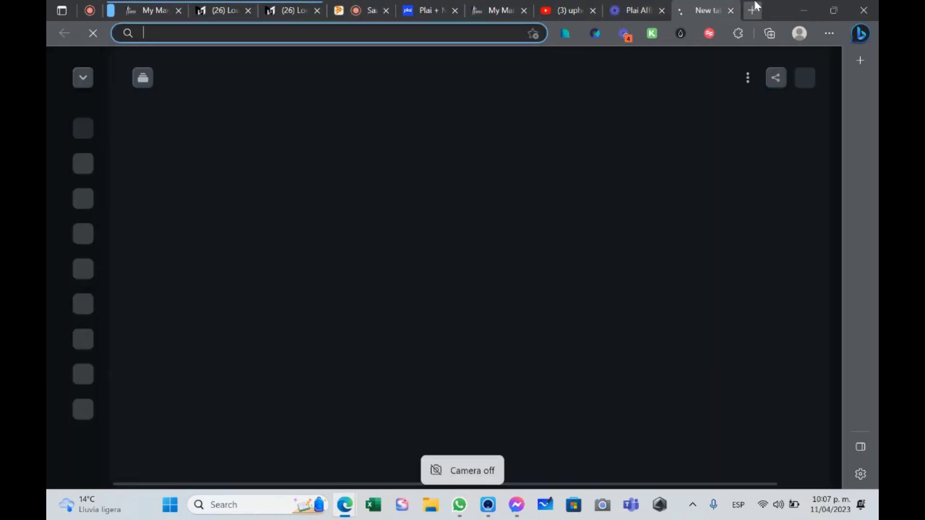
{"action": "type", "text": "bio"}
{"action": "key", "text": "Return"}
{"action": "double_click", "coordinate": [273, 33]}
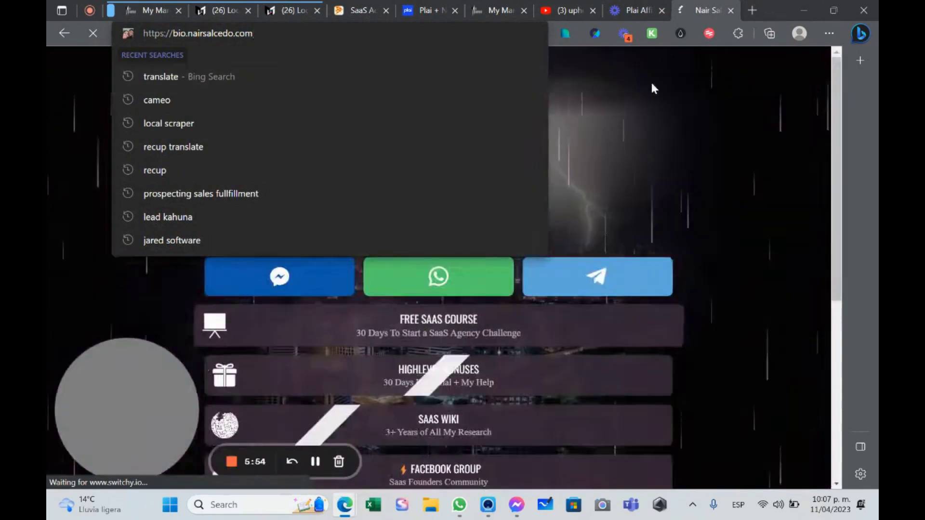
{"action": "left_click", "coordinate": [653, 88]}
{"action": "scroll", "coordinate": [641, 145], "scroll_direction": "down", "scroll_amount": 3}
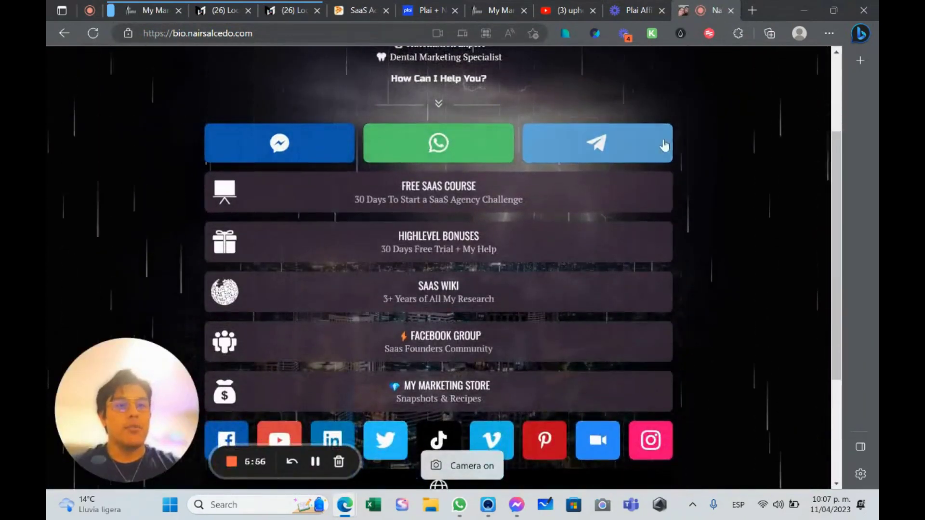
{"action": "scroll", "coordinate": [732, 130], "scroll_direction": "up", "scroll_amount": 3}
{"action": "left_click", "coordinate": [730, 11]}
{"action": "left_click", "coordinate": [399, 10]}
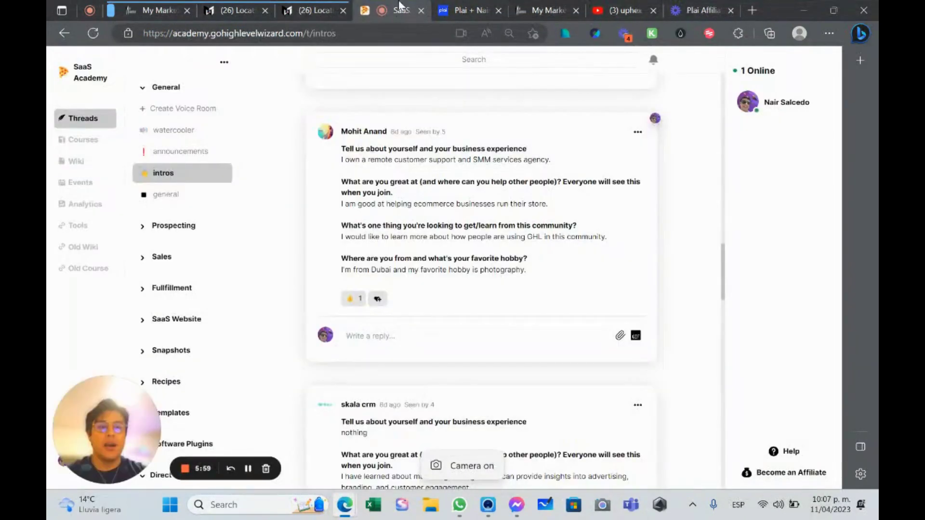